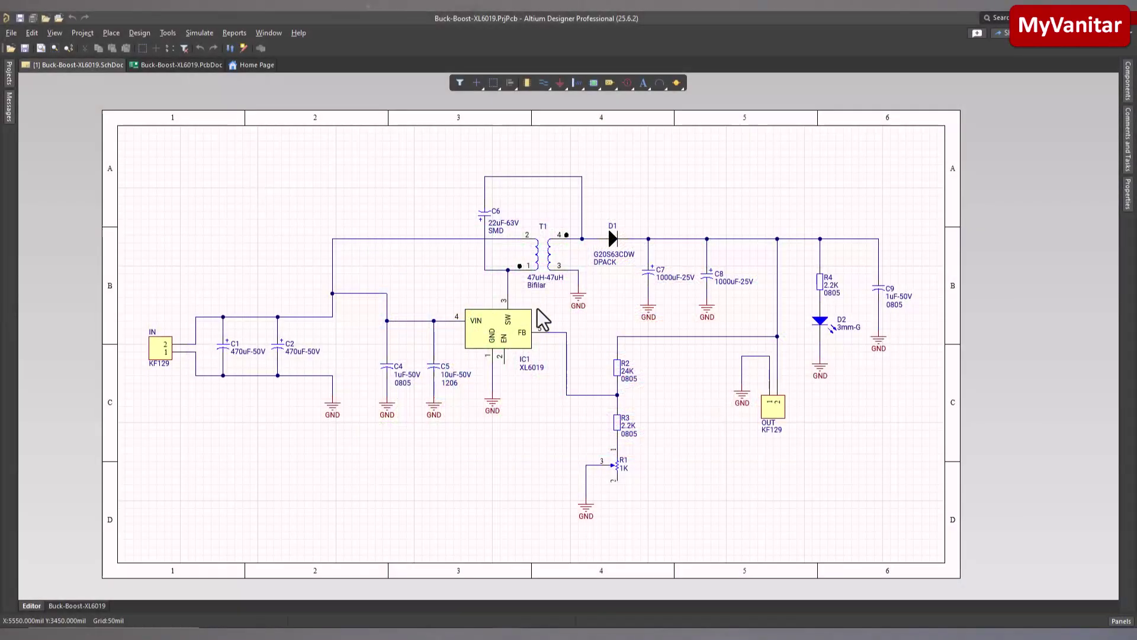
- Centre the schematic on IC1 and T1, then switch to Buck-Boost-XL6019.PcbDoc and zoom on C7
{"action": "scroll", "coordinate": [542, 320], "scroll_direction": "up", "scroll_amount": 4}
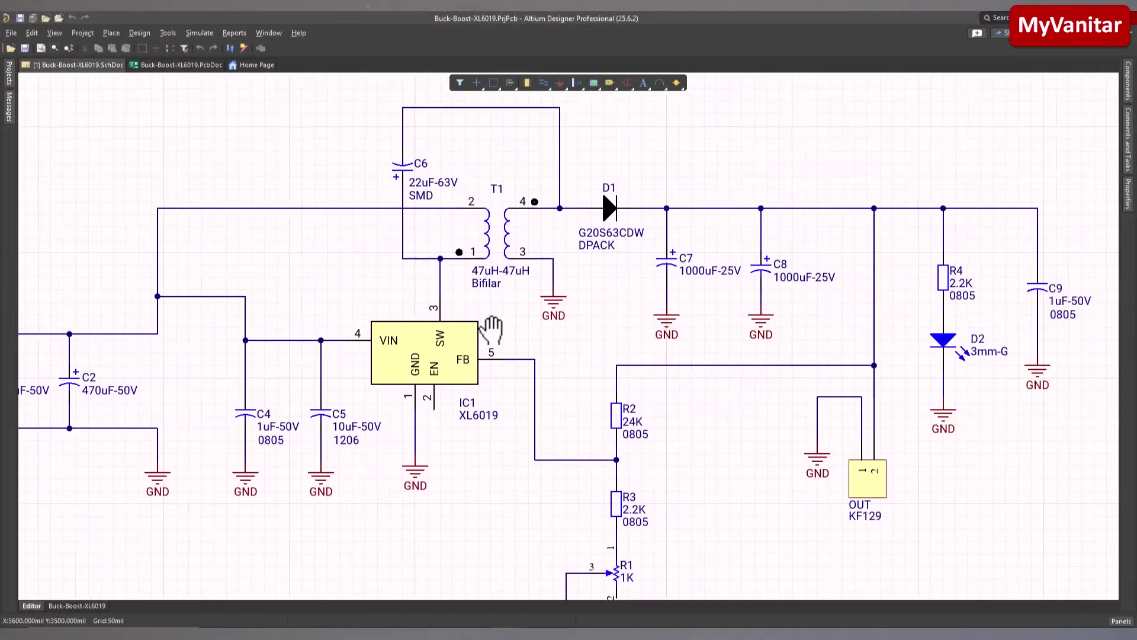
{"action": "left_click_drag", "start_coordinate": [491, 328], "coordinate": [300, 310]}
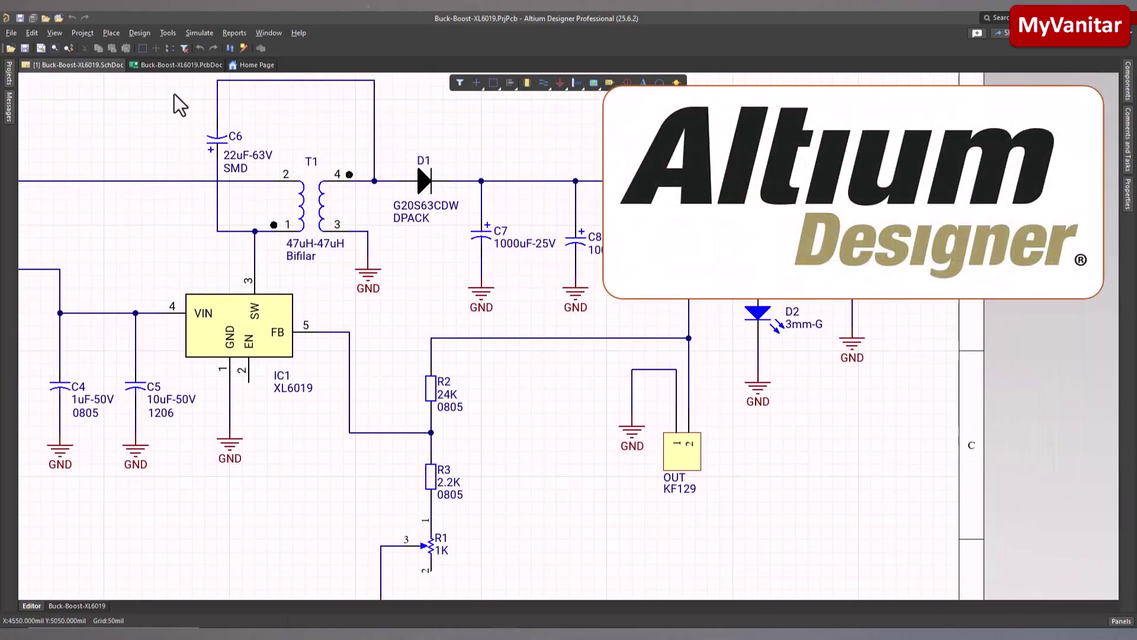
{"action": "left_click", "coordinate": [172, 65]}
{"action": "scroll", "coordinate": [539, 448], "scroll_direction": "up", "scroll_amount": 5}
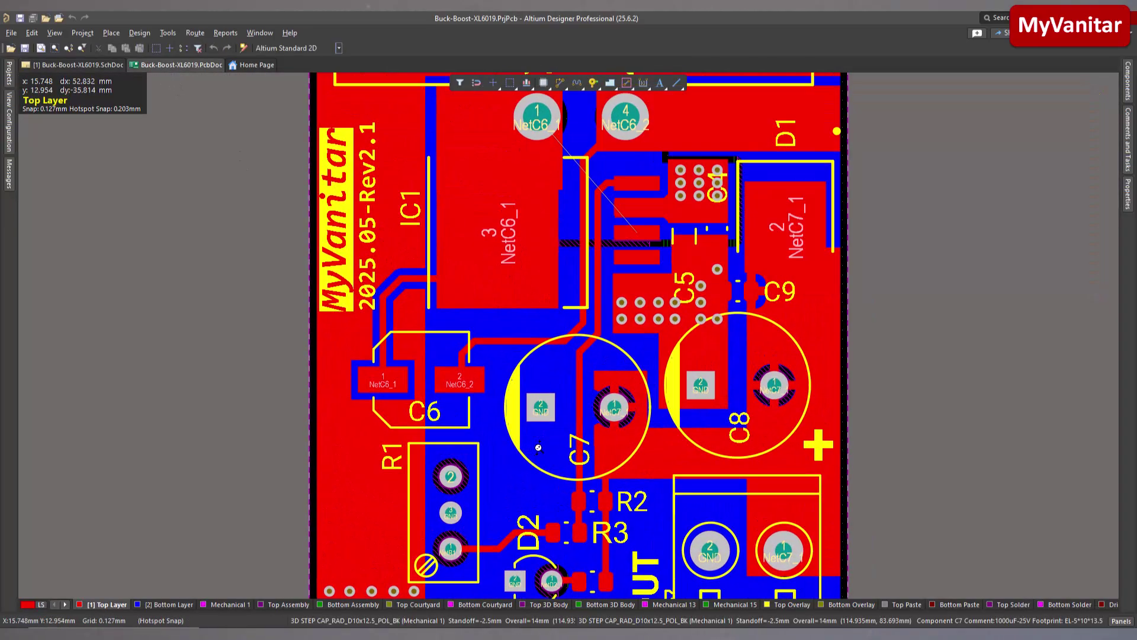
{"action": "scroll", "coordinate": [539, 448], "scroll_direction": "down", "scroll_amount": 3}
{"action": "scroll", "coordinate": [651, 249], "scroll_direction": "up", "scroll_amount": 3}
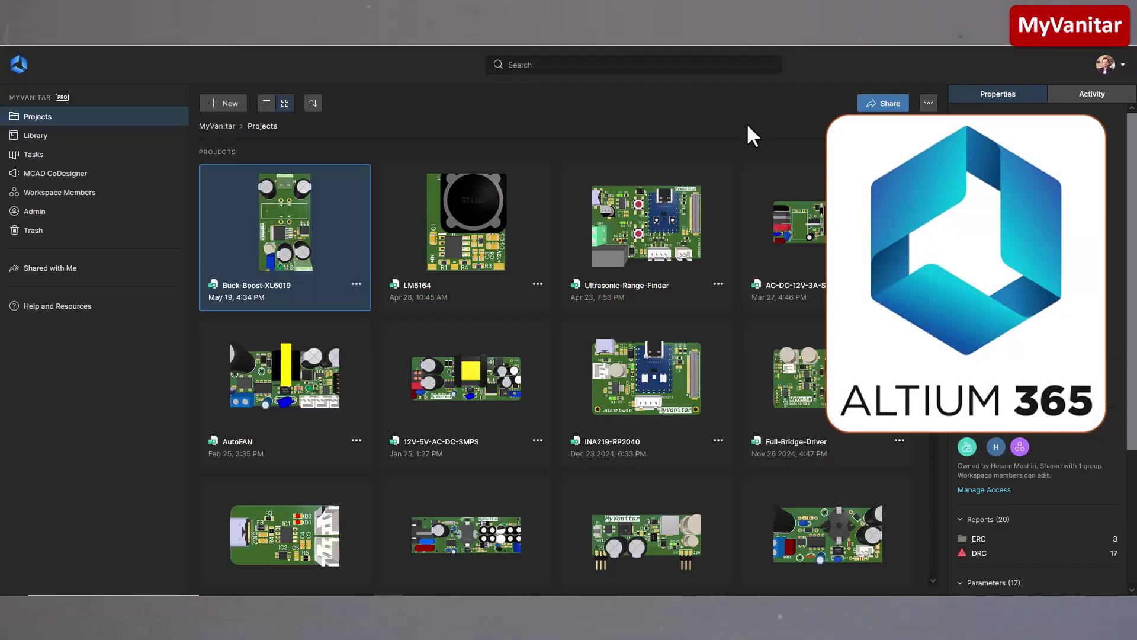
{"action": "scroll", "coordinate": [541, 372], "scroll_direction": "down", "scroll_amount": 1}
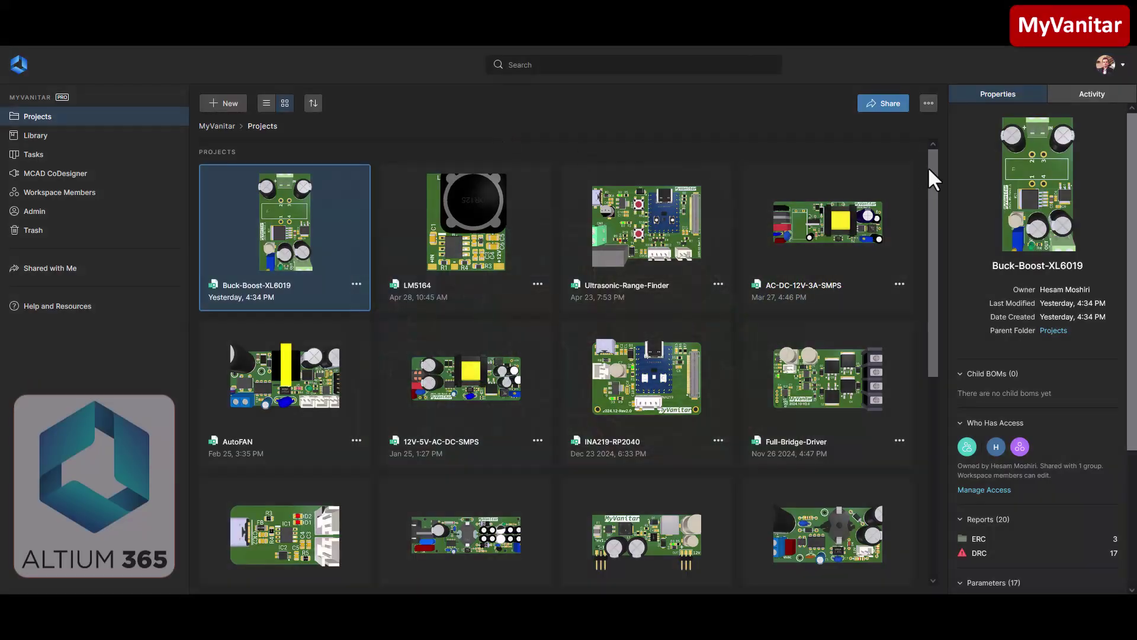
- Drag the projects list scrollbar down and back
{"action": "mouse_move", "coordinate": [929, 169]}
{"action": "left_mouse_down"}
{"action": "mouse_move", "coordinate": [936, 312]}
{"action": "mouse_move", "coordinate": [927, 170]}
{"action": "left_mouse_up"}
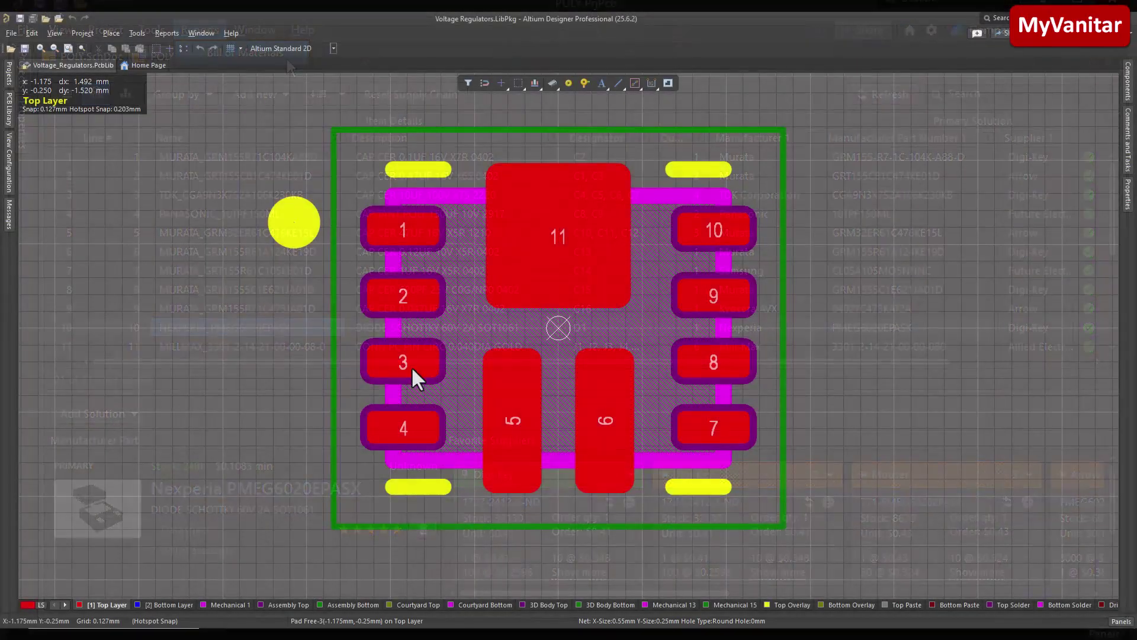
- Display the Voltage_Regulators footprint with the Altium 3D Dk Green view configuration
{"action": "left_click", "coordinate": [417, 425]}
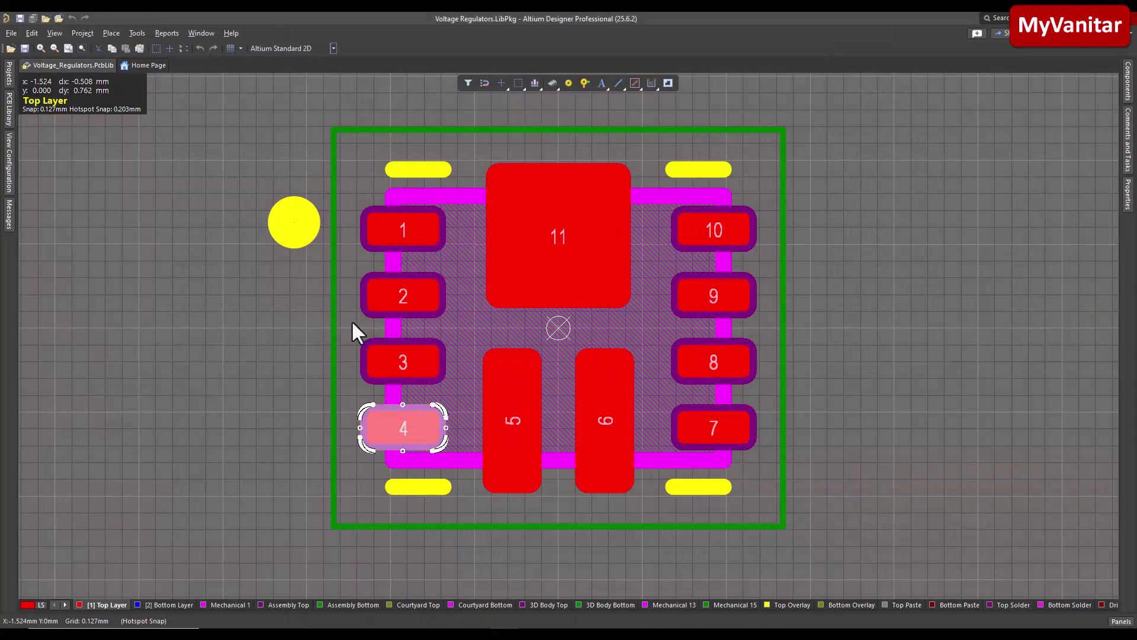
{"action": "left_click", "coordinate": [314, 308]}
{"action": "left_click", "coordinate": [334, 48]}
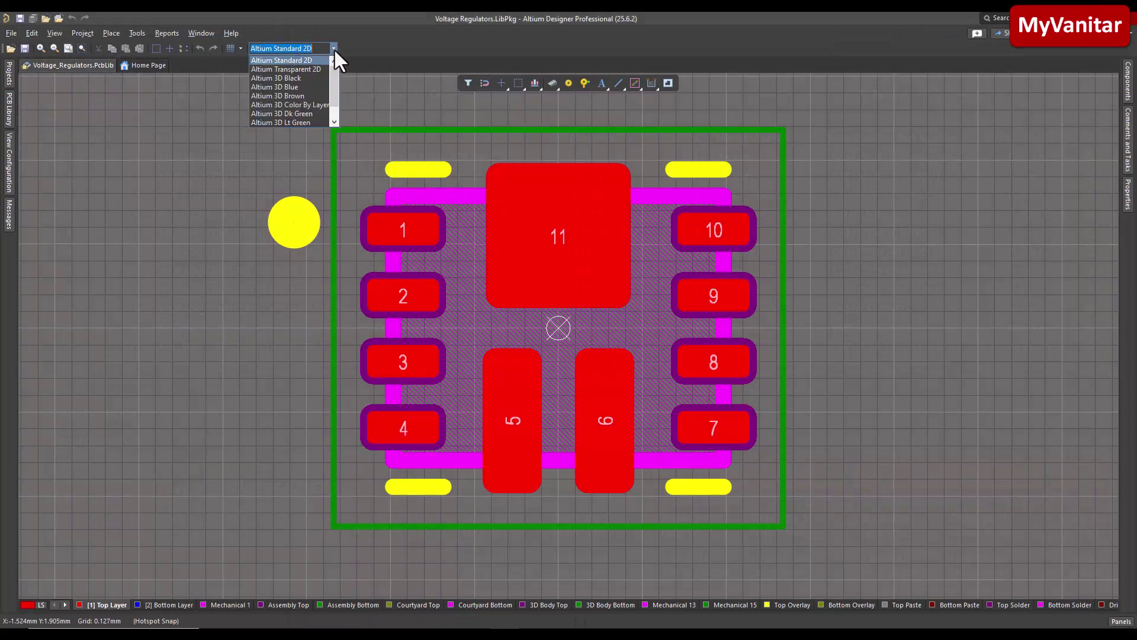
{"action": "left_click", "coordinate": [319, 113]}
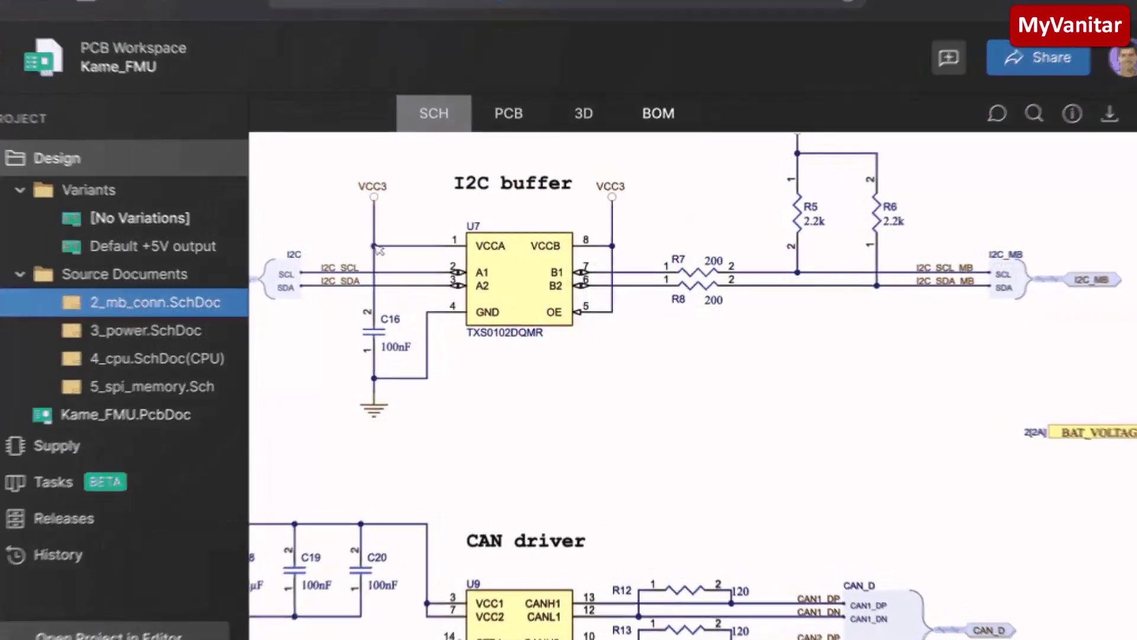
- Post a two-line VCCA pin comment about outdated 3D models, then comment at CAN_D and open the third thread
{"action": "left_click", "coordinate": [377, 247]}
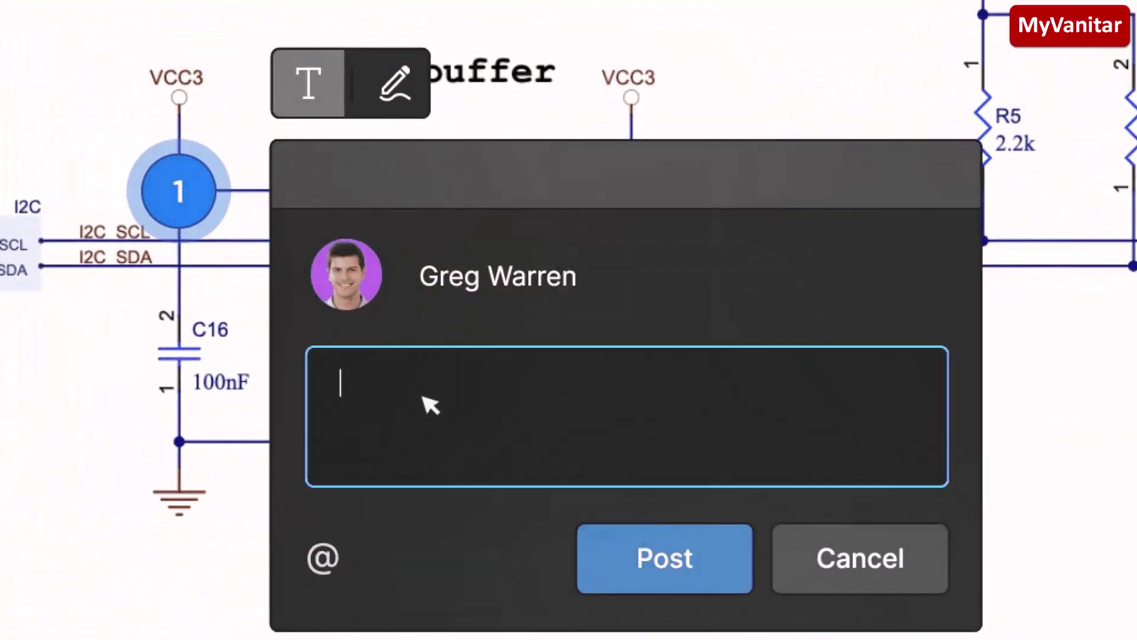
{"action": "type", "text": "These components have an outdated 3D model."}
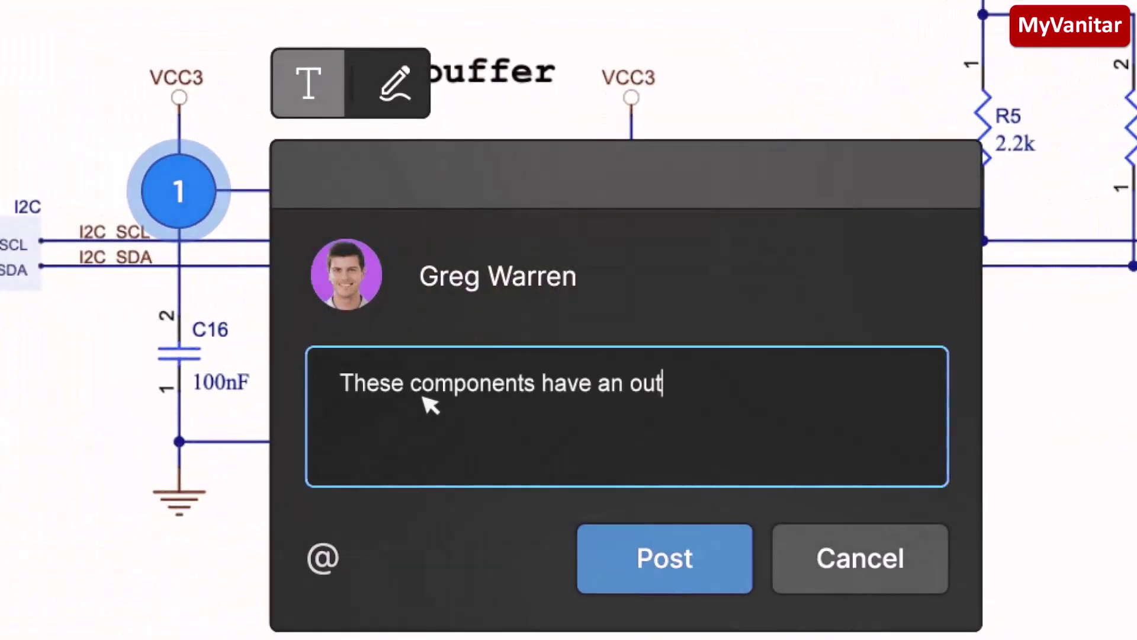
{"action": "key", "text": "Return"}
{"action": "type", "text": "The schematic has changed, so update them to the new revision on the PCB."}
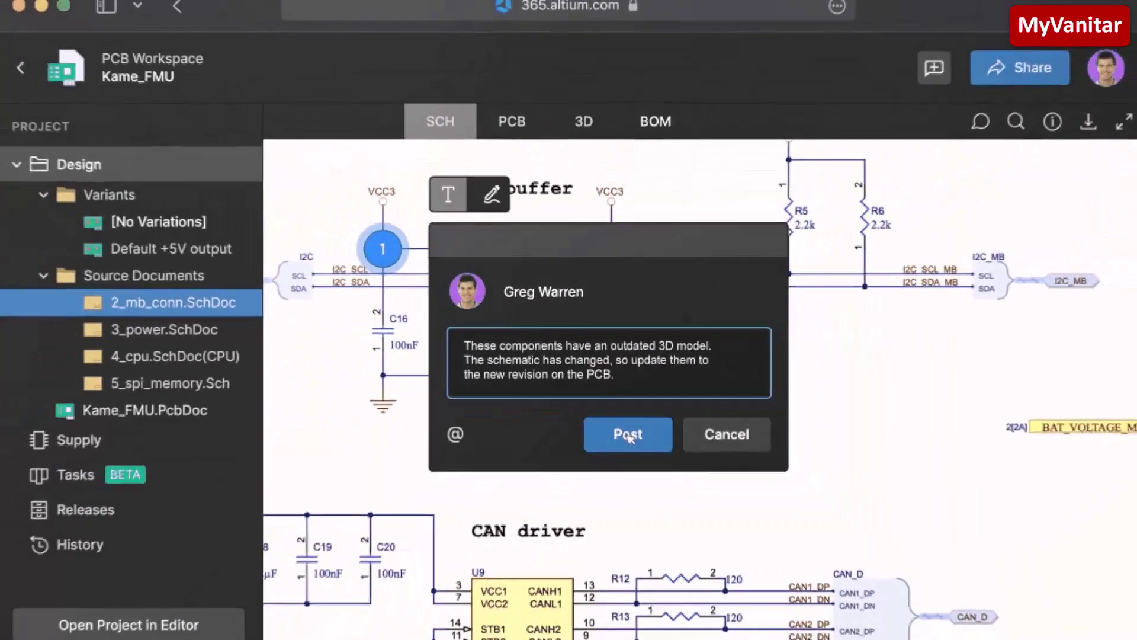
{"action": "left_click", "coordinate": [616, 461]}
{"action": "left_click", "coordinate": [907, 610]}
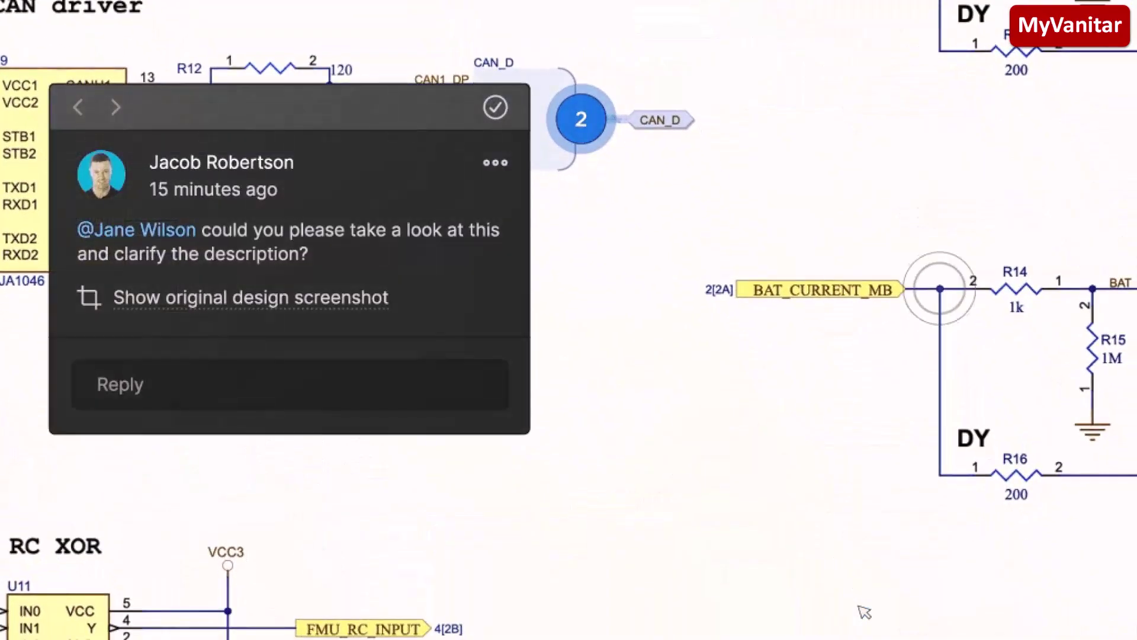
{"action": "left_click", "coordinate": [941, 290]}
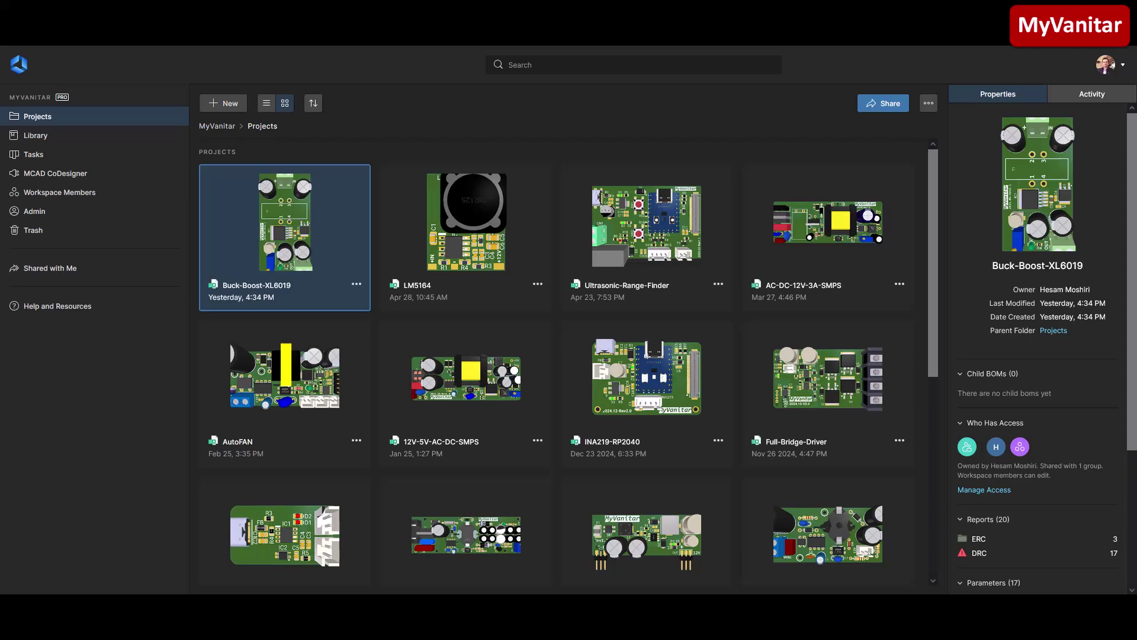
- Open Buck-Boost-XL6019, view its PCB and edge-on 3D board, then return to the schematic
{"action": "left_click", "coordinate": [279, 197]}
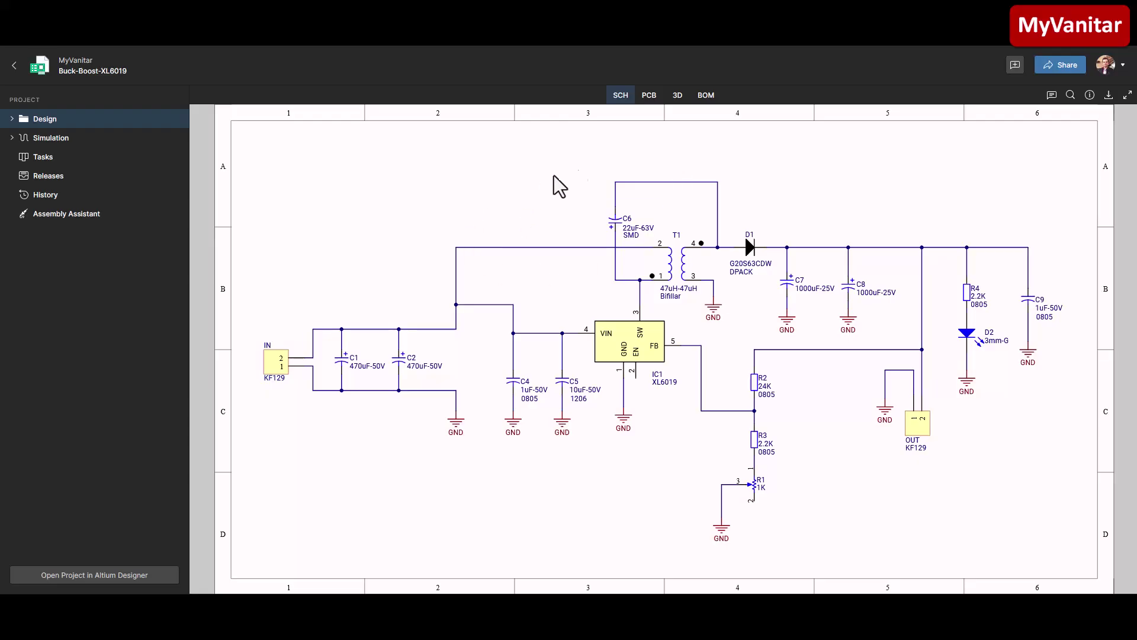
{"action": "left_click", "coordinate": [650, 97]}
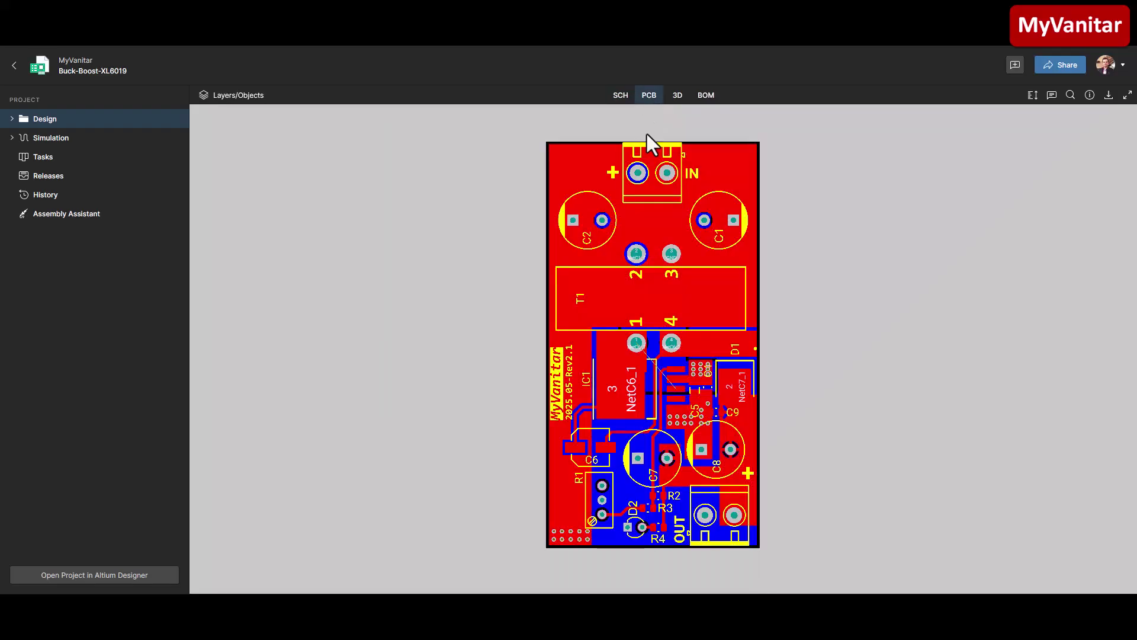
{"action": "left_click", "coordinate": [677, 96]}
{"action": "left_click_drag", "start_coordinate": [680, 273], "coordinate": [591, 274]}
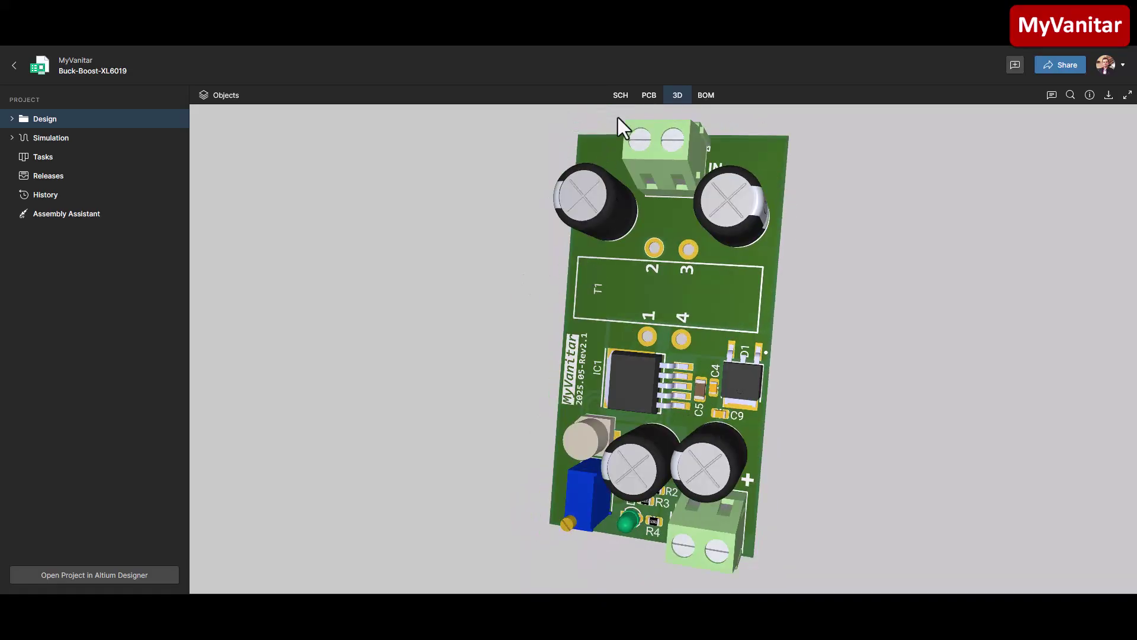
{"action": "left_click", "coordinate": [620, 97]}
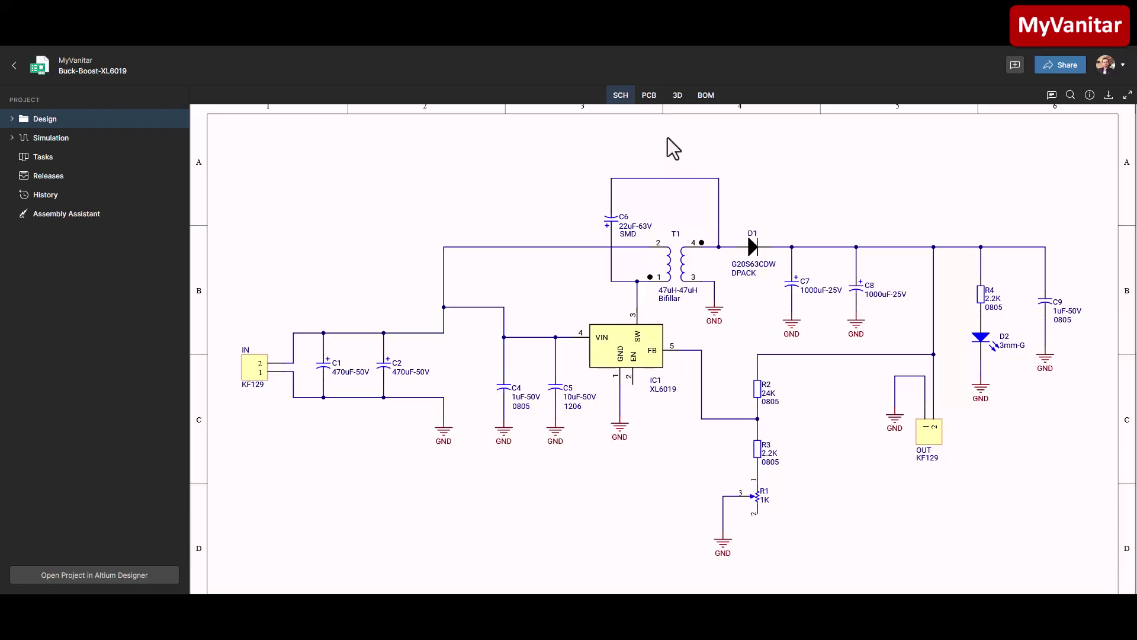
{"action": "left_click", "coordinate": [650, 97]}
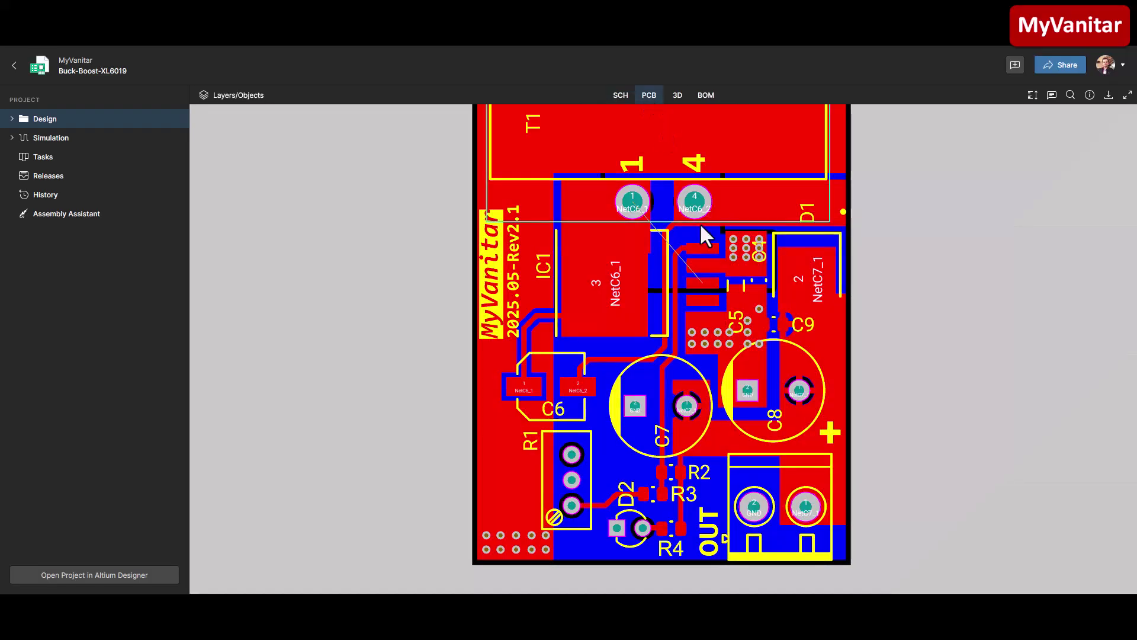
{"action": "left_click_drag", "start_coordinate": [699, 223], "coordinate": [663, 239]}
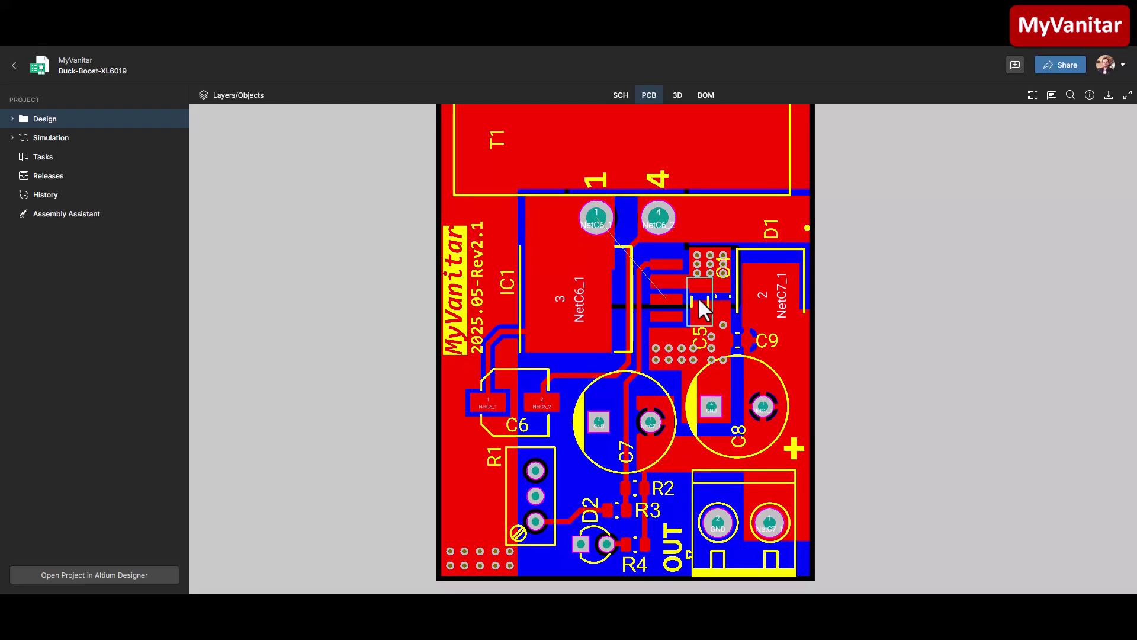
{"action": "left_click", "coordinate": [621, 95]}
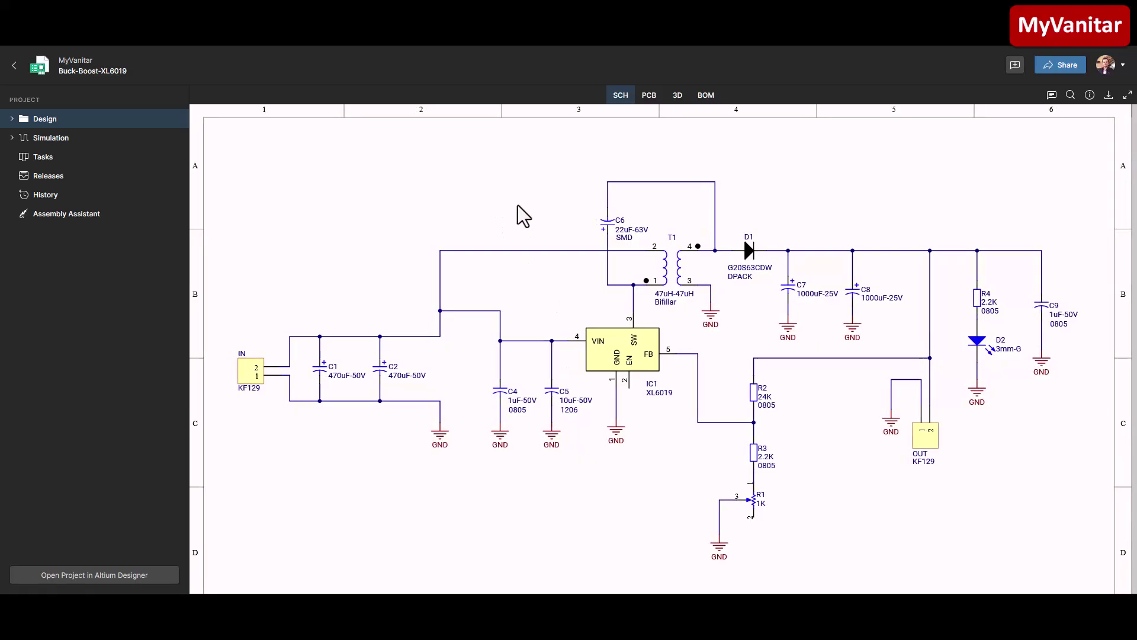
{"action": "left_click_drag", "start_coordinate": [519, 216], "coordinate": [524, 213]}
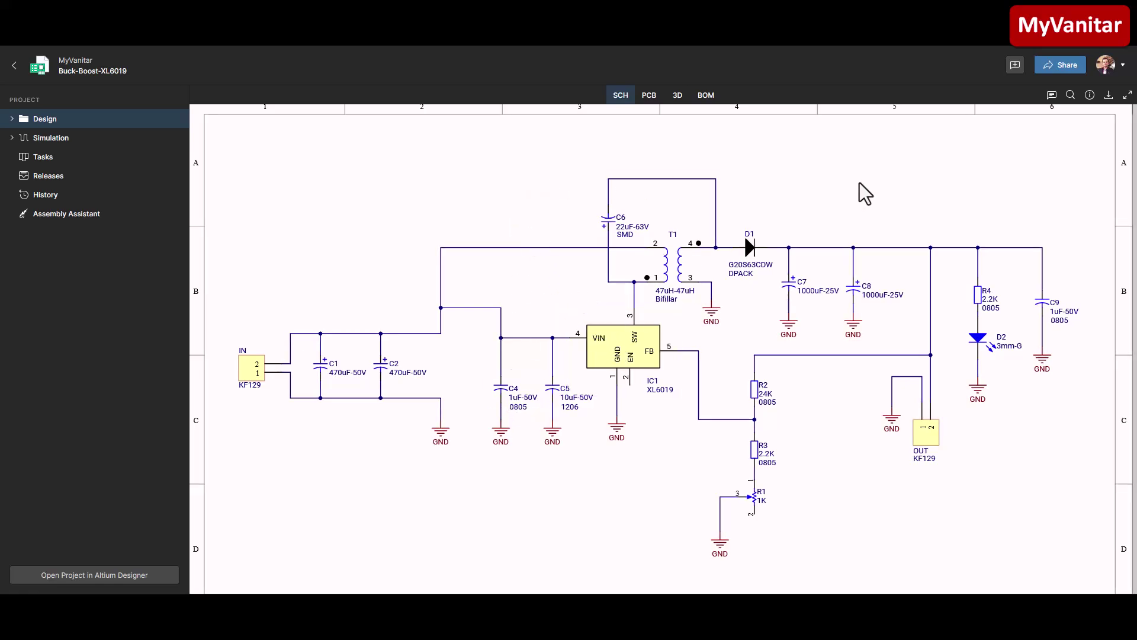
{"action": "left_click_drag", "start_coordinate": [859, 183], "coordinate": [836, 182]}
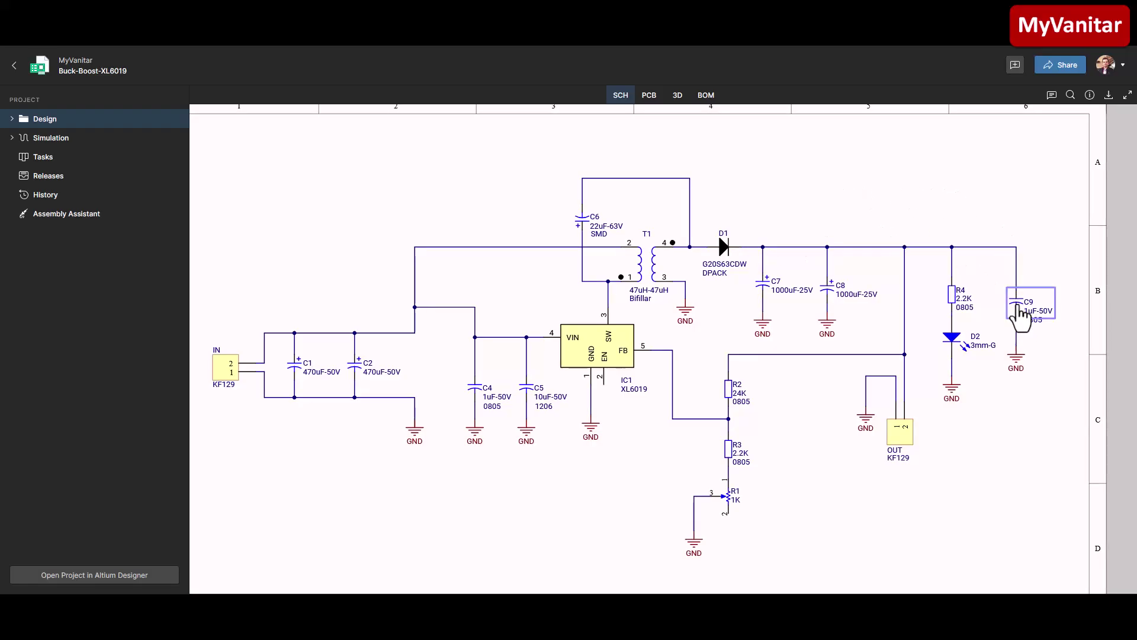
{"action": "left_click", "coordinate": [650, 96]}
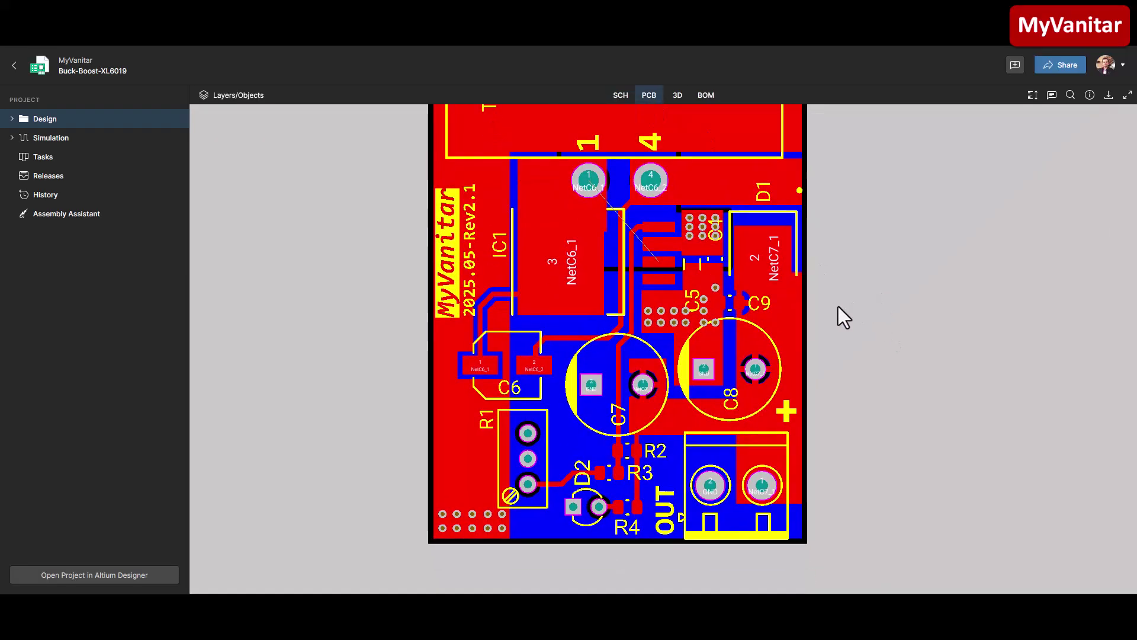
{"action": "left_click", "coordinate": [620, 96]}
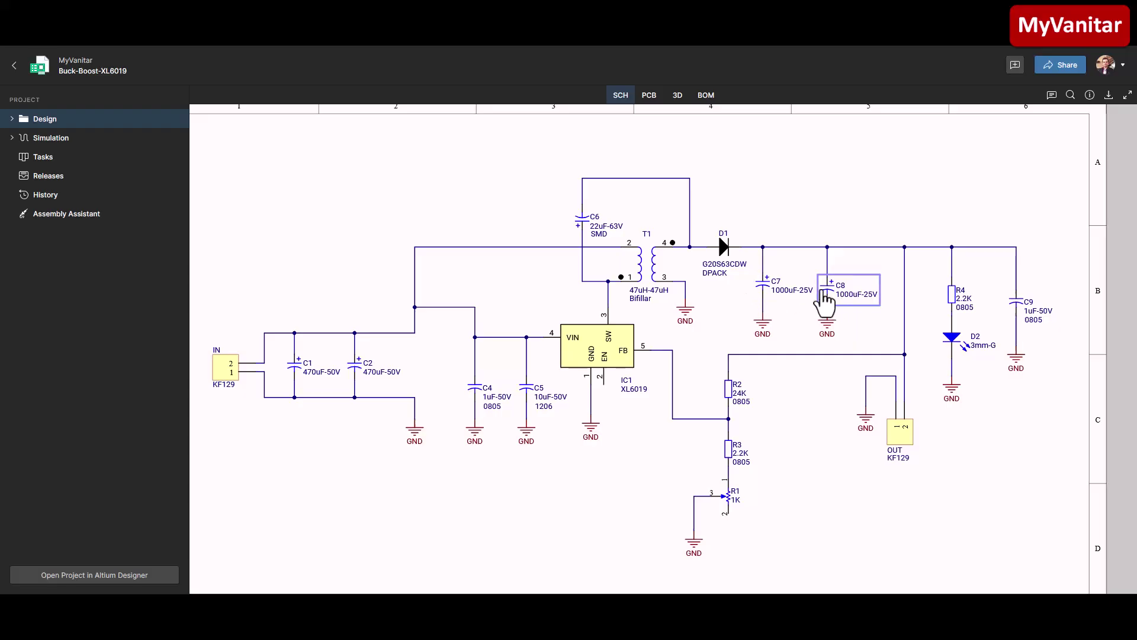
{"action": "left_click", "coordinate": [650, 96]}
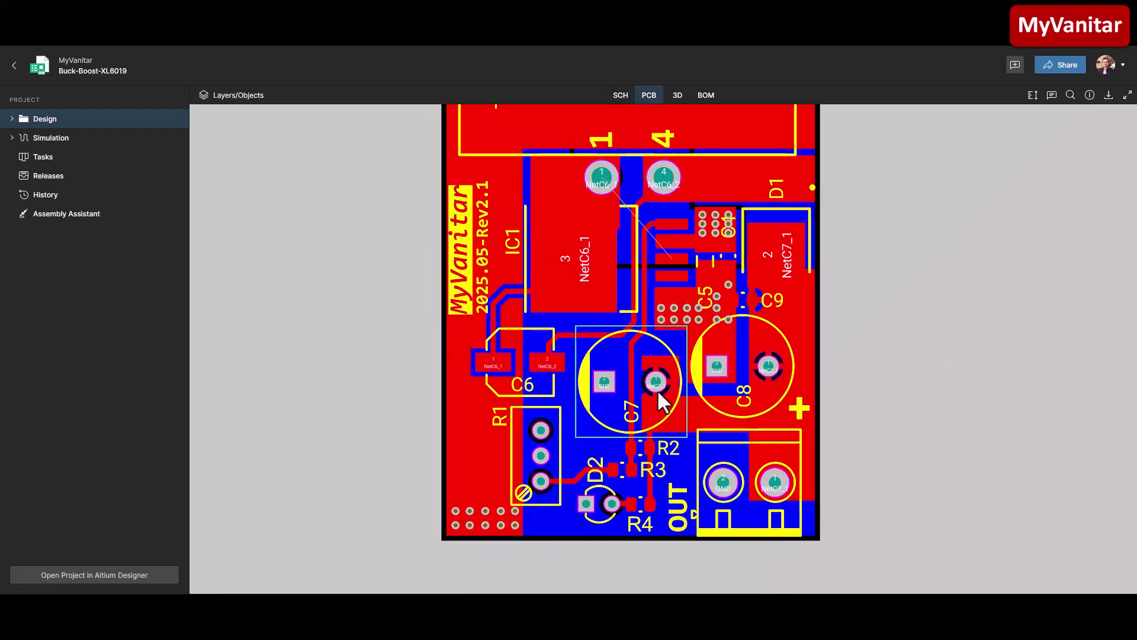
{"action": "left_click_drag", "start_coordinate": [911, 252], "coordinate": [920, 279]}
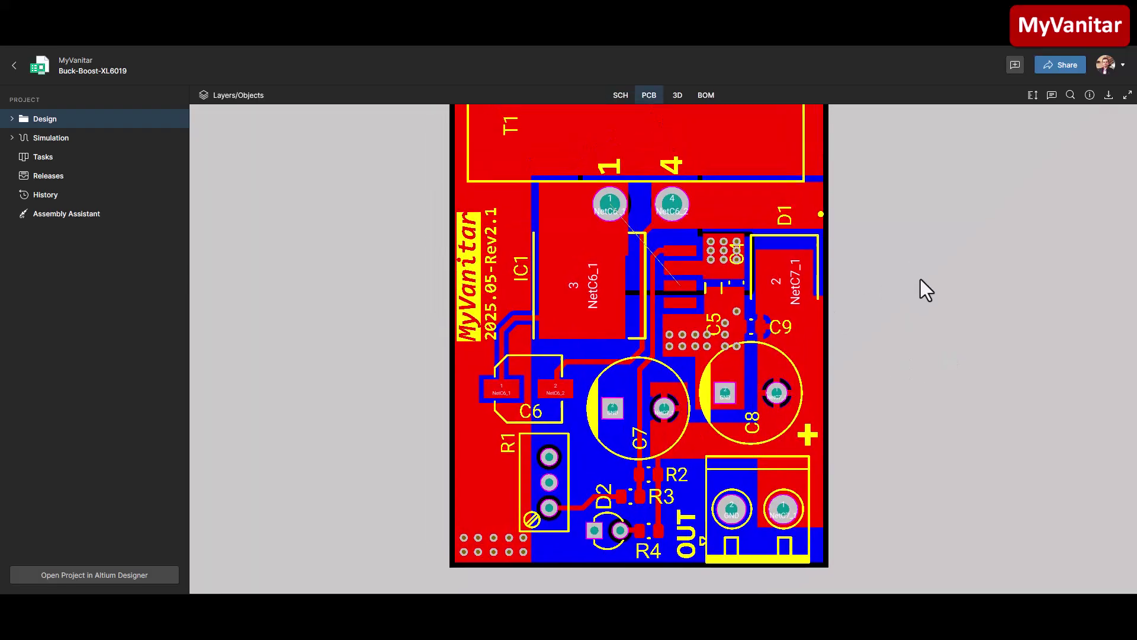
{"action": "left_click", "coordinate": [620, 96]}
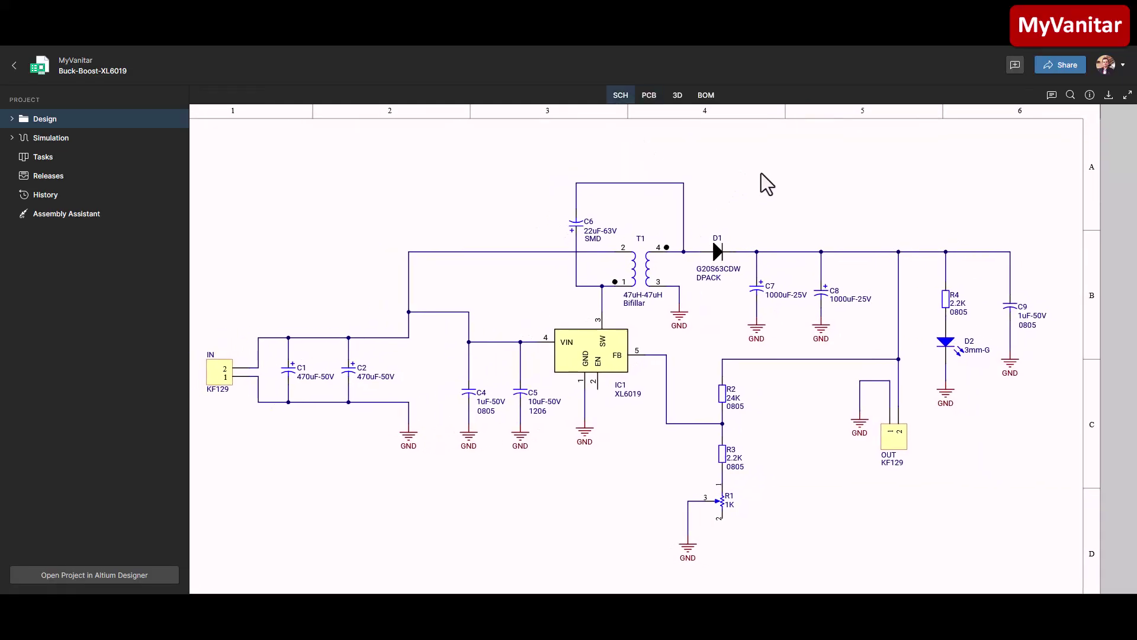
- Pan across the Buck-Boost-XL6019 schematic toward the output side and back
{"action": "left_click_drag", "start_coordinate": [762, 183], "coordinate": [781, 182]}
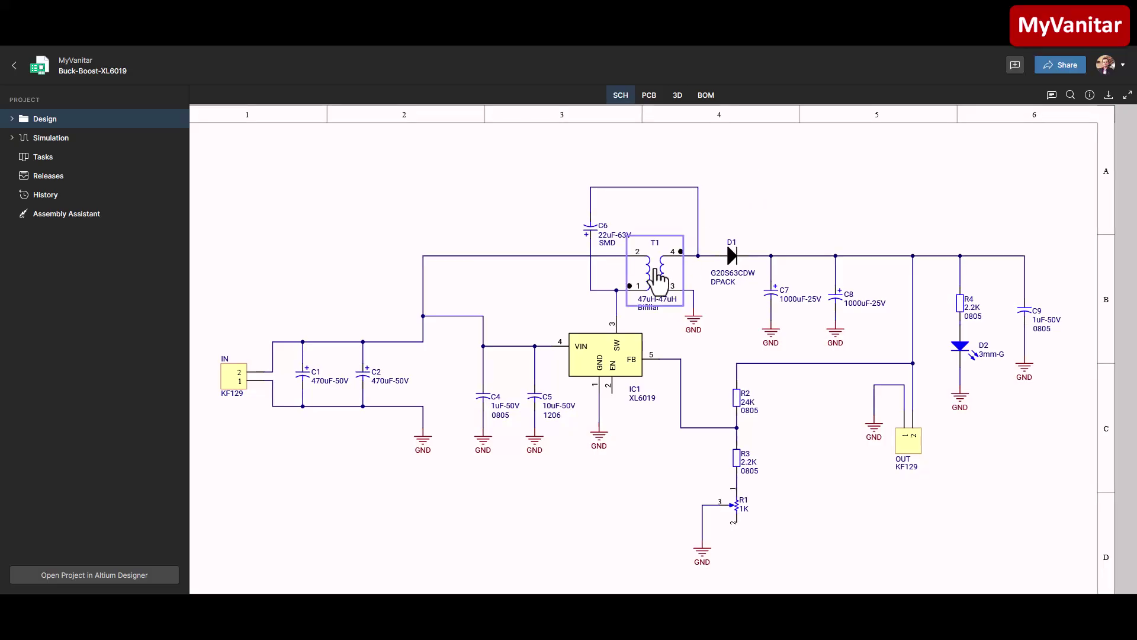
{"action": "left_click_drag", "start_coordinate": [901, 185], "coordinate": [891, 182]}
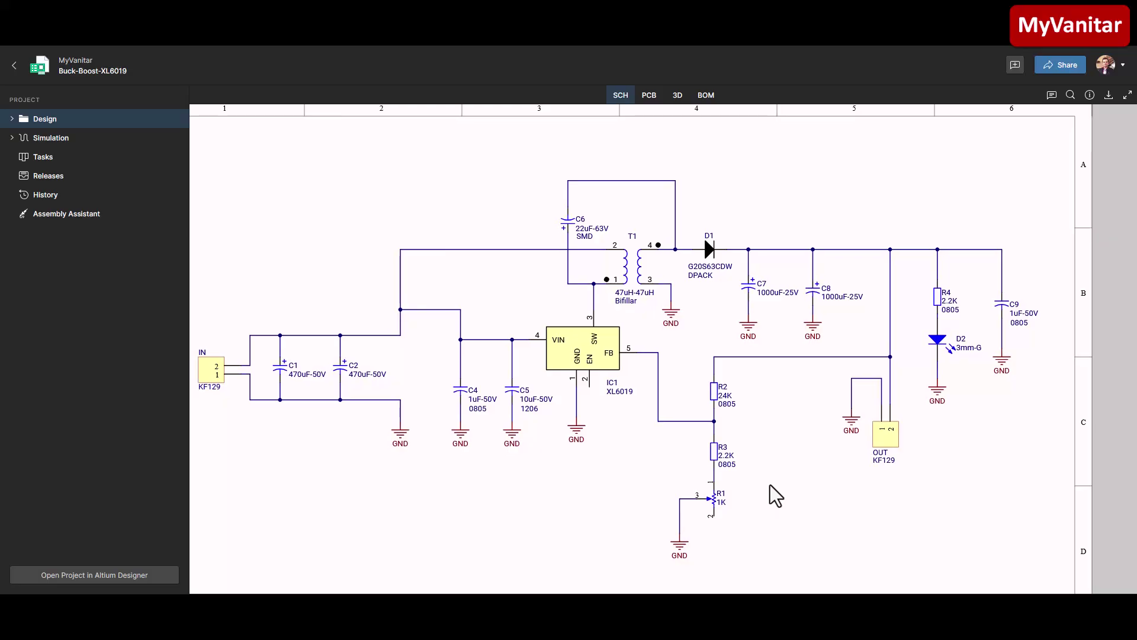
{"action": "left_click_drag", "start_coordinate": [972, 424], "coordinate": [891, 432]}
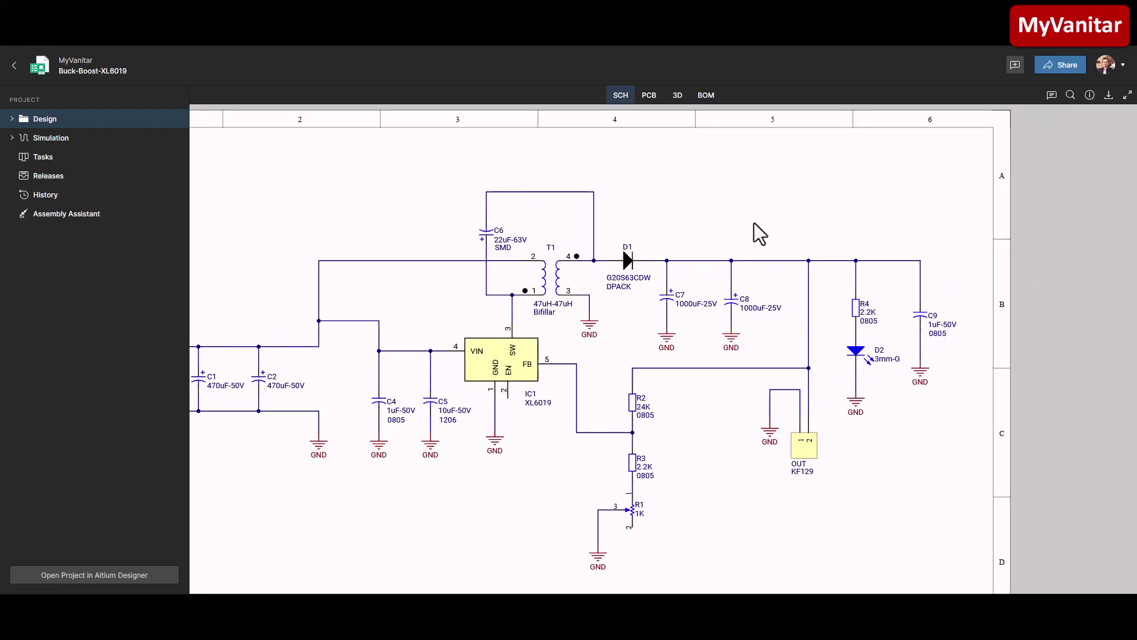
{"action": "left_click_drag", "start_coordinate": [757, 233], "coordinate": [820, 213]}
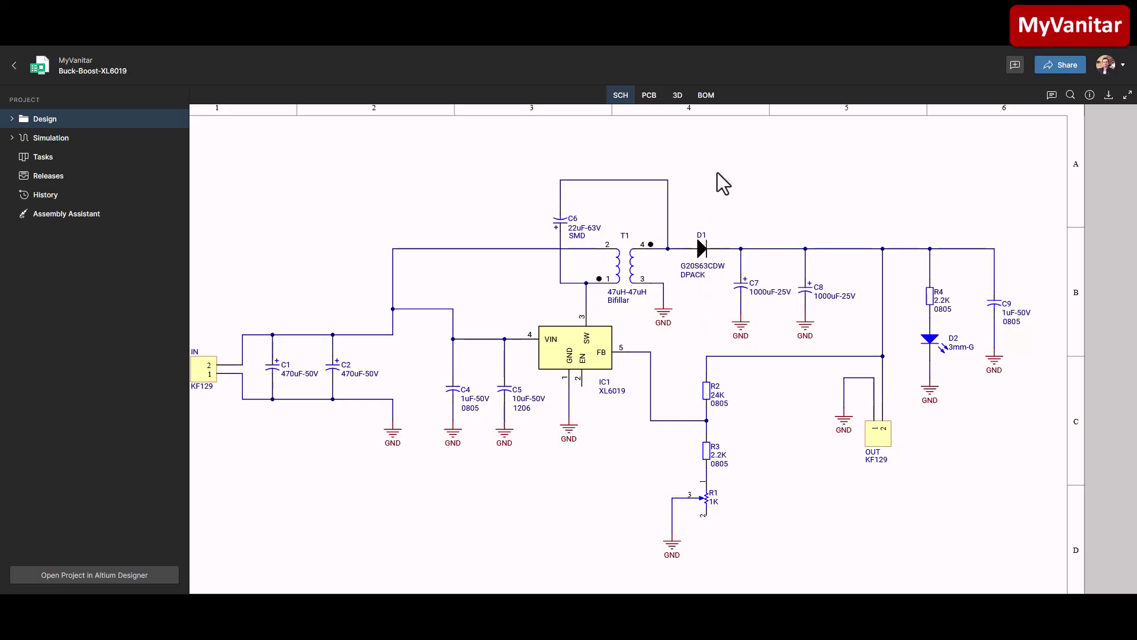
{"action": "left_click_drag", "start_coordinate": [717, 174], "coordinate": [704, 184]}
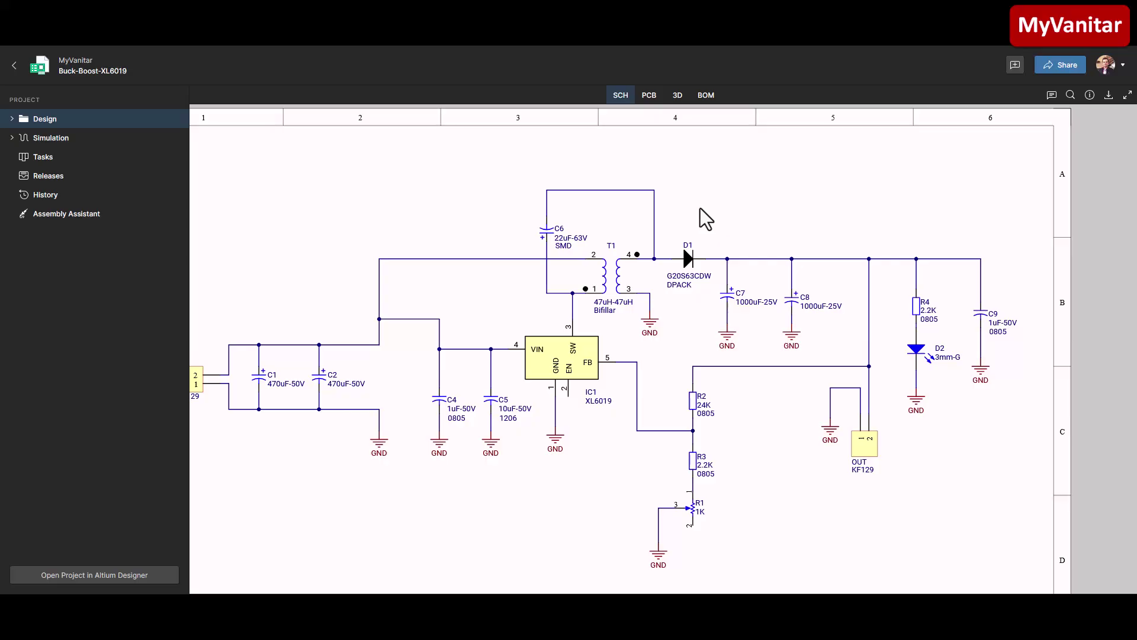
- Switch to the PCB layout and zoom out to centre the full board from IN to OUT
{"action": "left_click", "coordinate": [647, 96]}
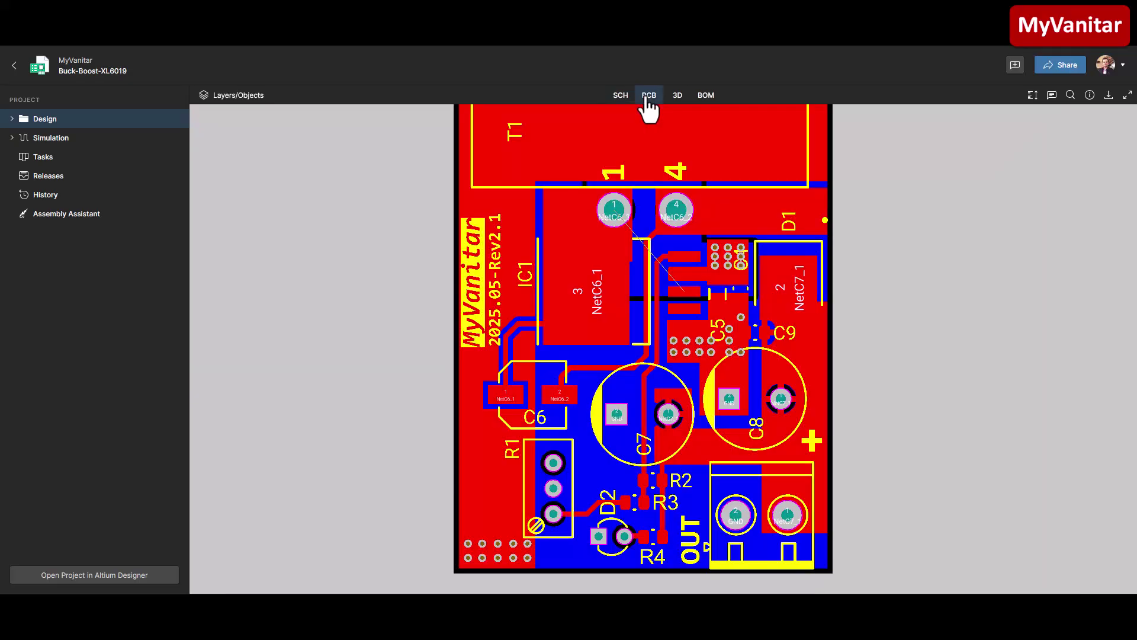
{"action": "left_click_drag", "start_coordinate": [929, 248], "coordinate": [911, 304]}
{"action": "scroll", "coordinate": [894, 307], "scroll_direction": "down", "scroll_amount": 2}
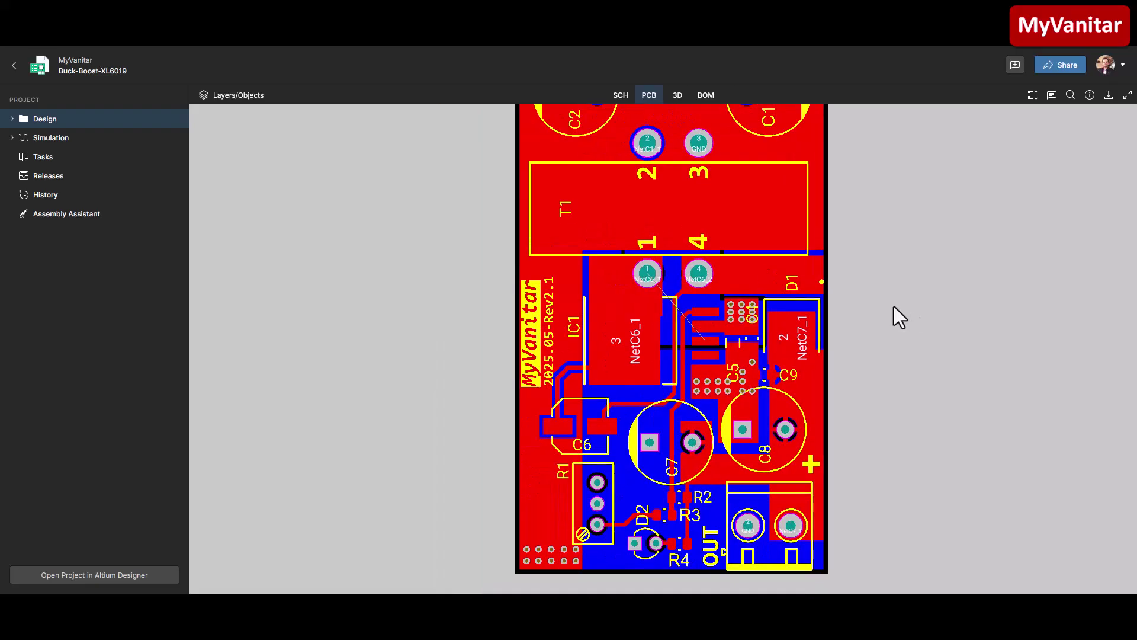
{"action": "scroll", "coordinate": [894, 307], "scroll_direction": "down", "scroll_amount": 2}
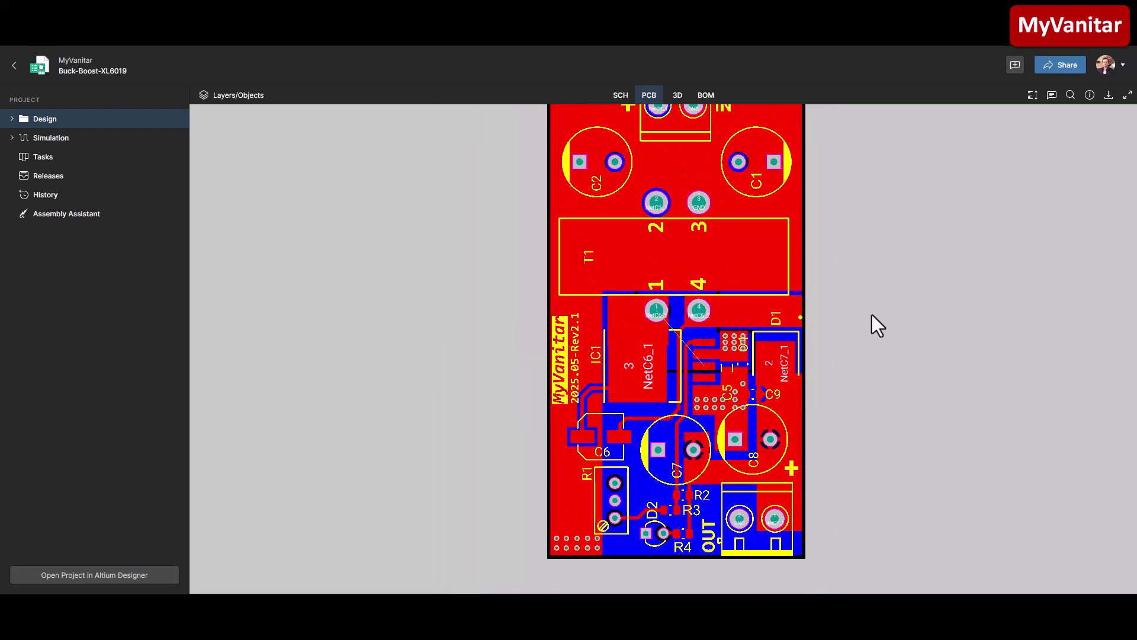
{"action": "scroll", "coordinate": [872, 314], "scroll_direction": "down", "scroll_amount": 1}
{"action": "left_click_drag", "start_coordinate": [878, 300], "coordinate": [833, 295]}
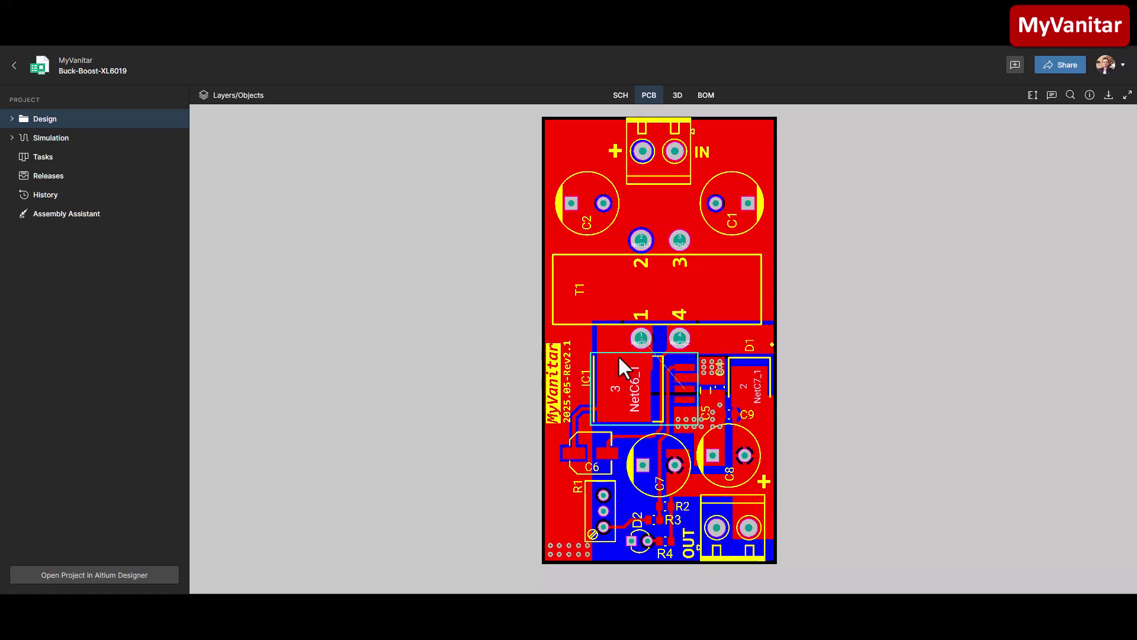
{"action": "left_click_drag", "start_coordinate": [810, 277], "coordinate": [820, 282]}
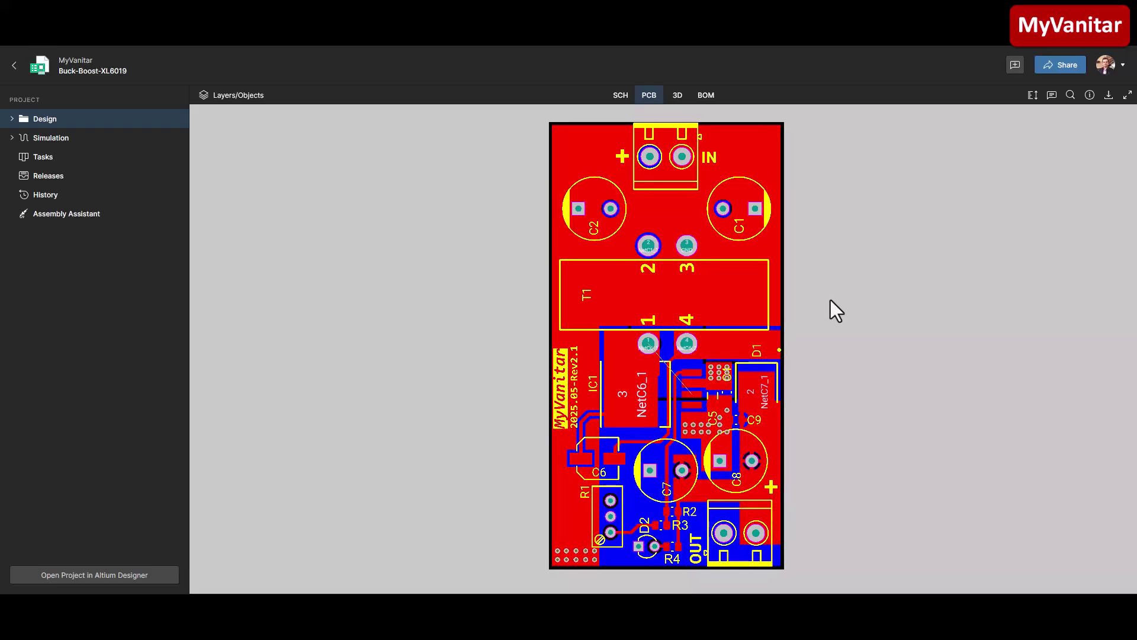
{"action": "left_click_drag", "start_coordinate": [830, 300], "coordinate": [827, 300]}
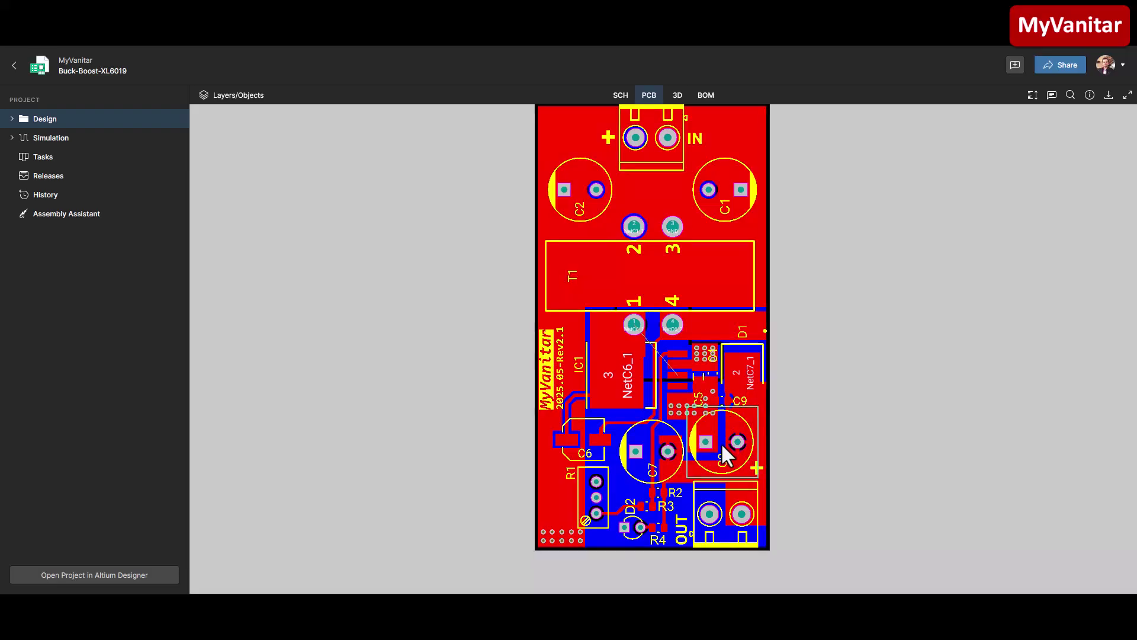
{"action": "left_click_drag", "start_coordinate": [826, 413], "coordinate": [827, 426]}
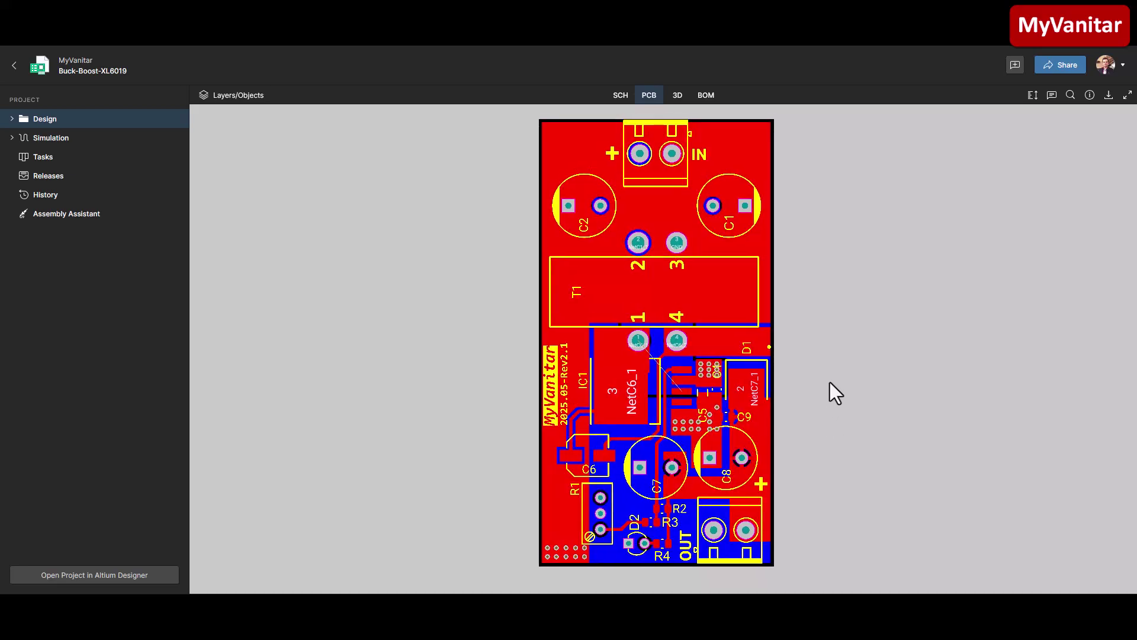
- In Layers/Objects, hide Top Layer and Top Overlay, then turn both back on
{"action": "left_click", "coordinate": [228, 96]}
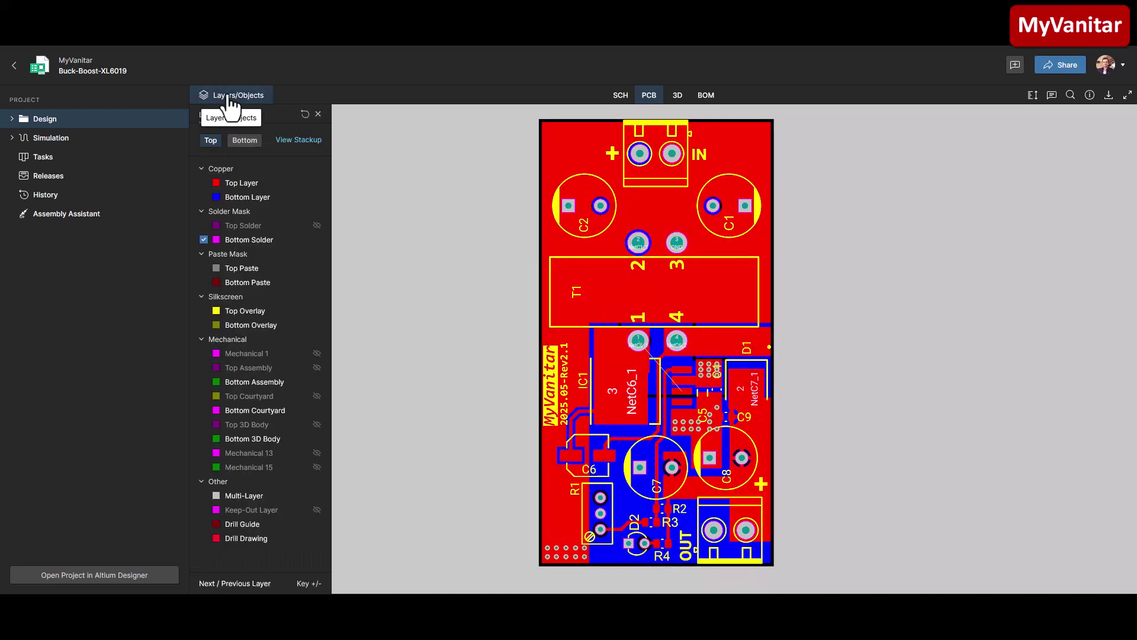
{"action": "left_click", "coordinate": [317, 183]}
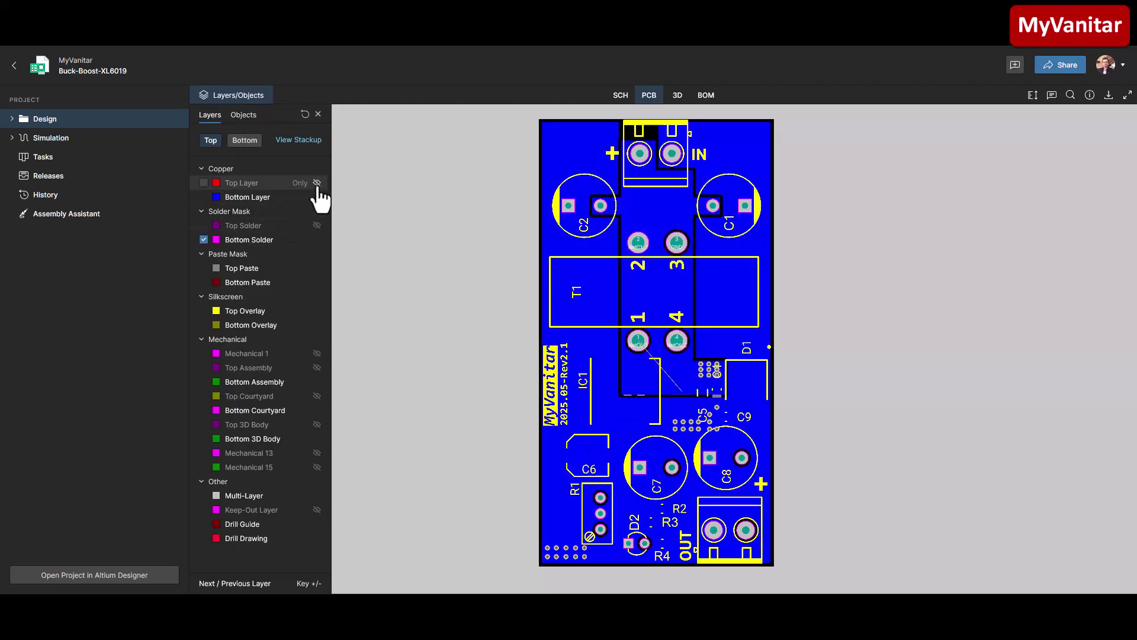
{"action": "left_click", "coordinate": [317, 311]}
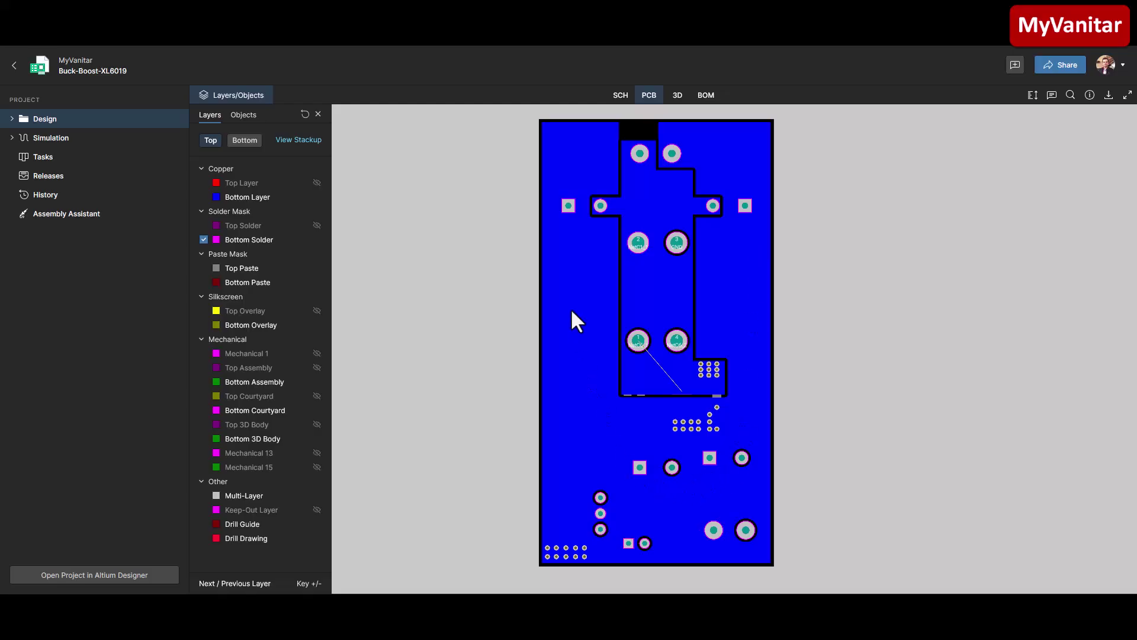
{"action": "left_click", "coordinate": [317, 183]}
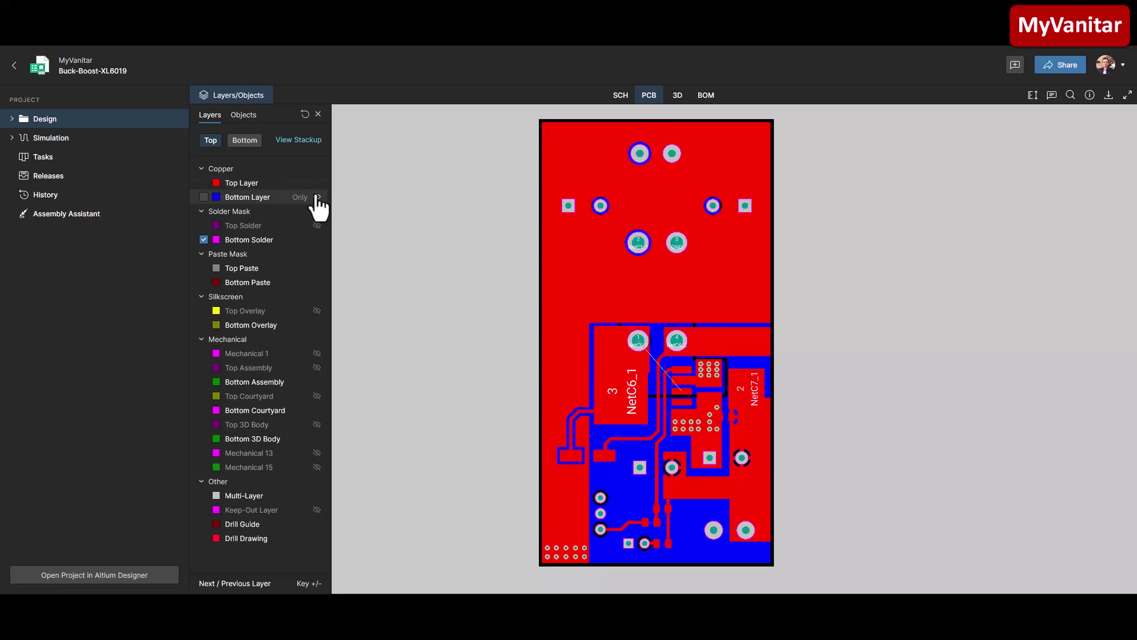
{"action": "left_click", "coordinate": [317, 310]}
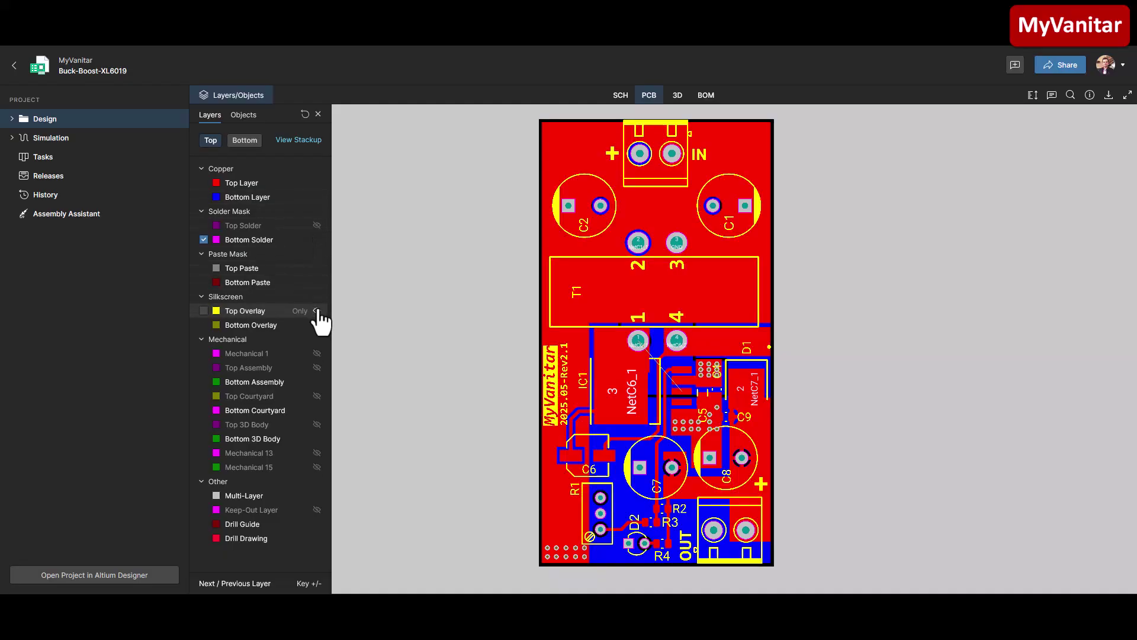
{"action": "left_click_drag", "start_coordinate": [787, 287], "coordinate": [841, 279]}
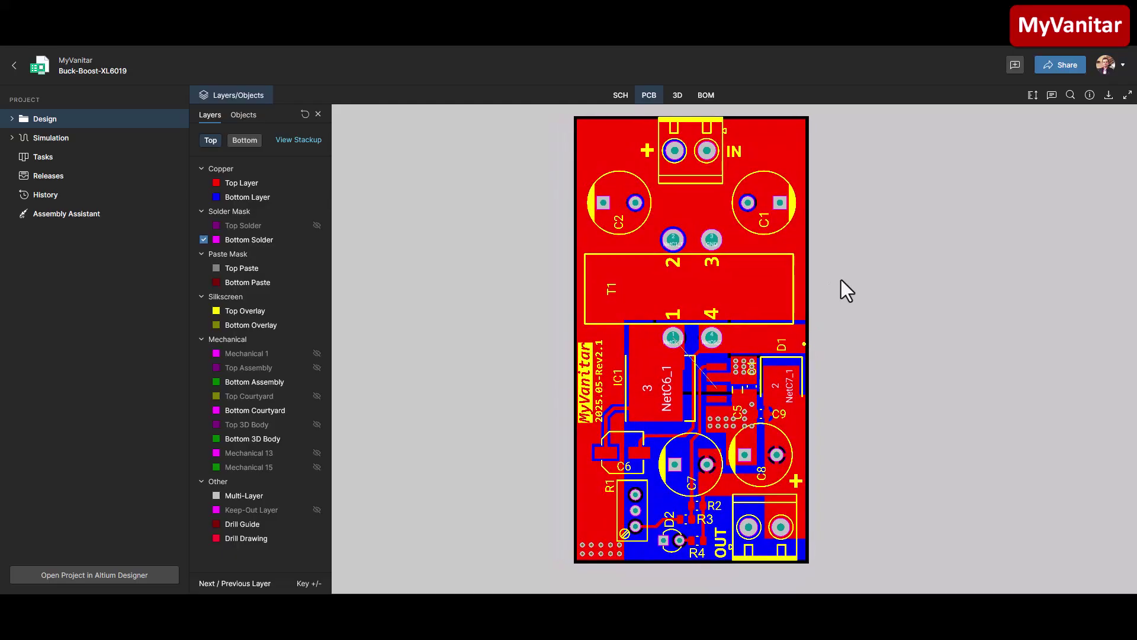
{"action": "left_click_drag", "start_coordinate": [841, 279], "coordinate": [841, 280]}
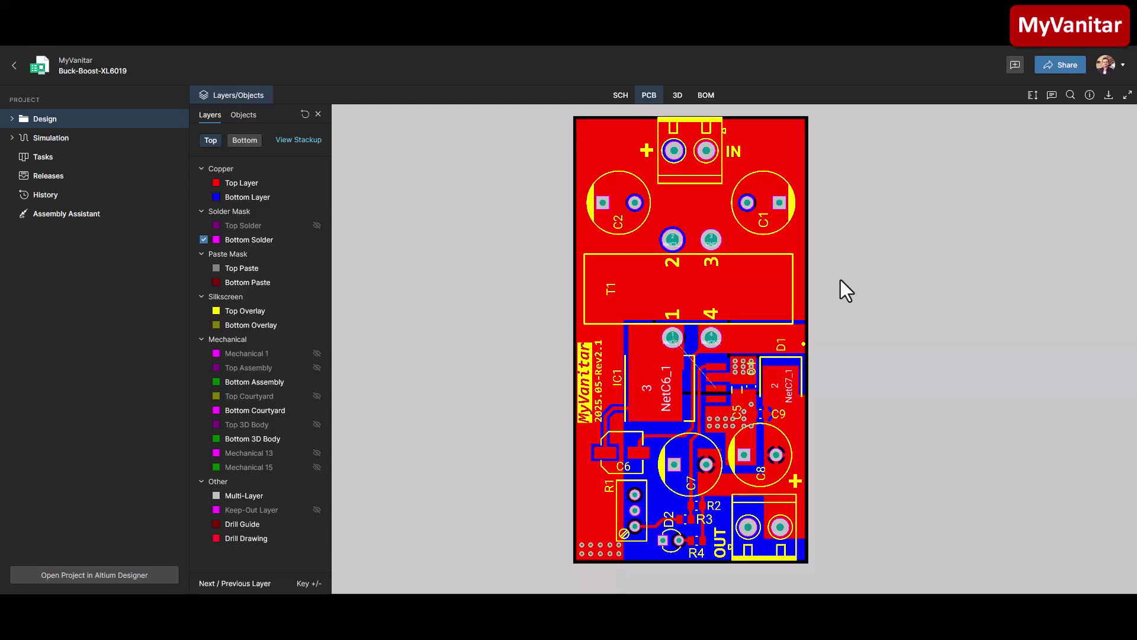